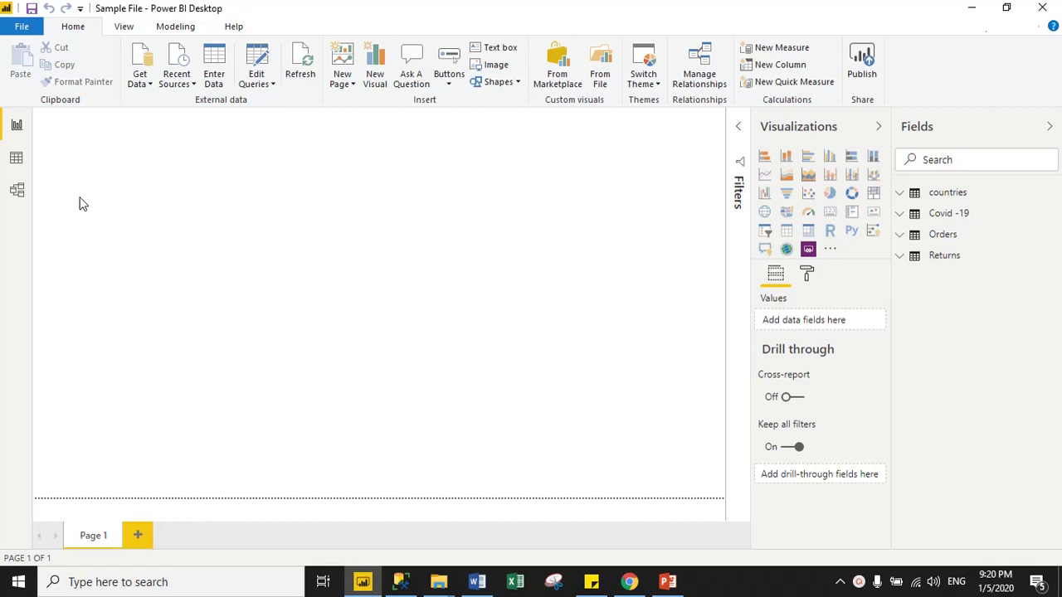
Launch the Power Query Editor via Edit Queries, showing the Orders query's 25 columns
{"action": "left_click", "coordinate": [77, 28]}
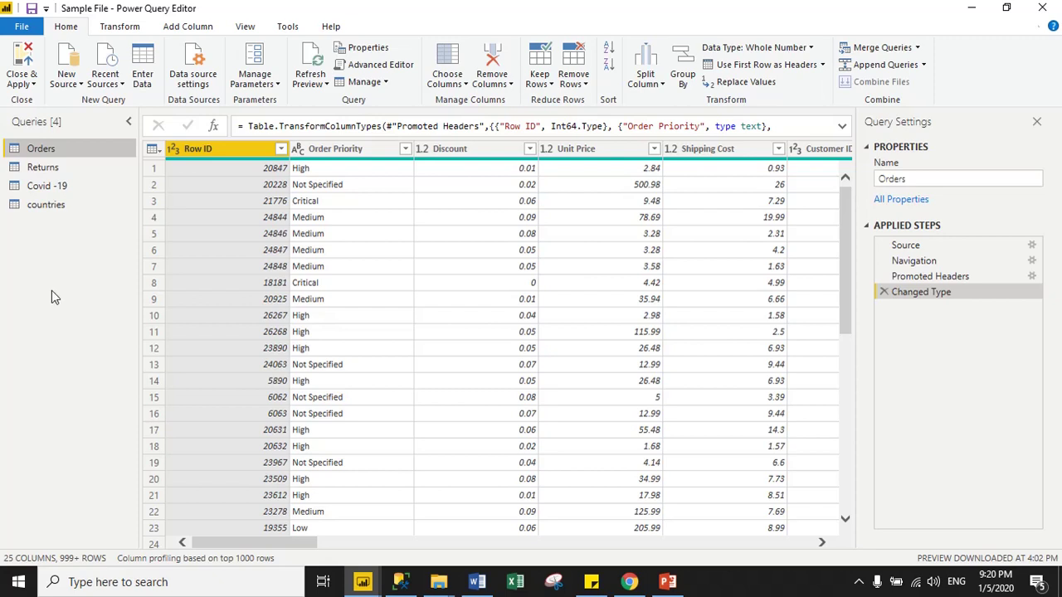
Show the Covid -19 query and rename its 'Country, Other' column to Country
{"action": "left_click", "coordinate": [45, 191]}
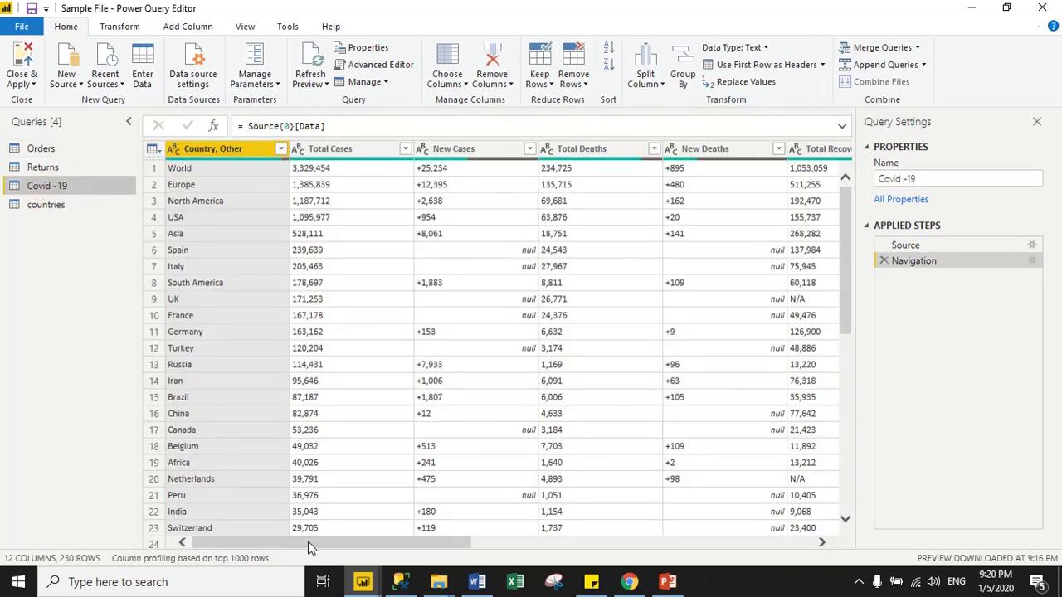
{"action": "left_click_drag", "start_coordinate": [310, 547], "coordinate": [246, 562]}
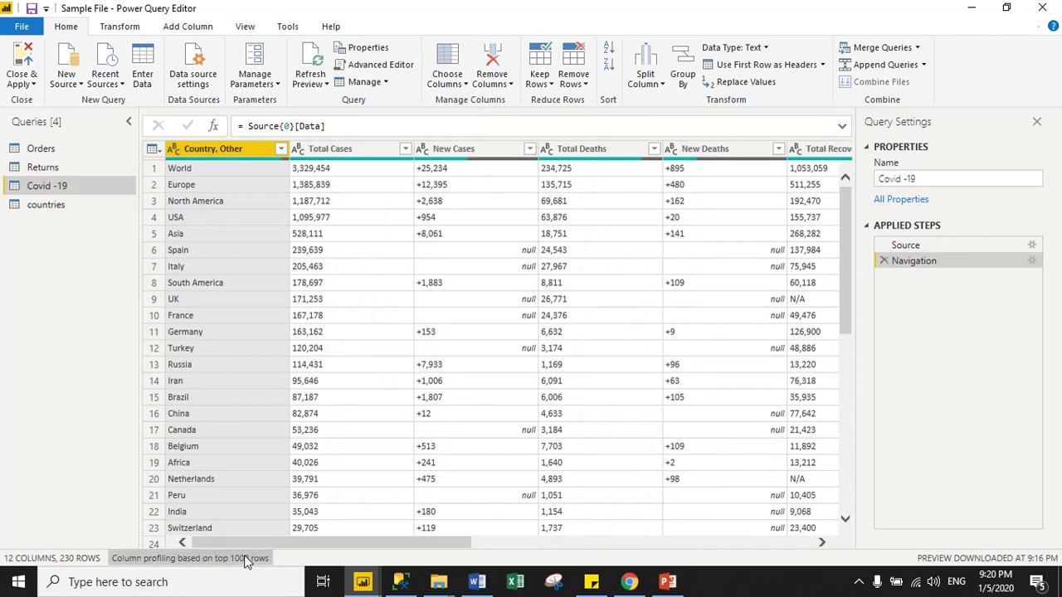
{"action": "left_click", "coordinate": [227, 151]}
{"action": "left_click", "coordinate": [235, 152]}
{"action": "double_click", "coordinate": [239, 150]}
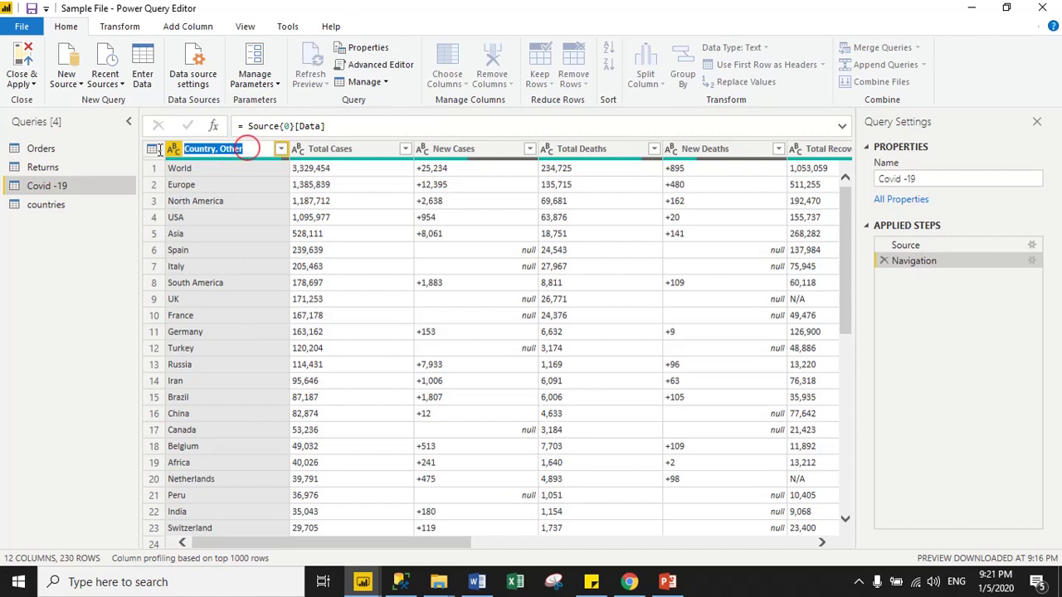
{"action": "type", "text": "Country"}
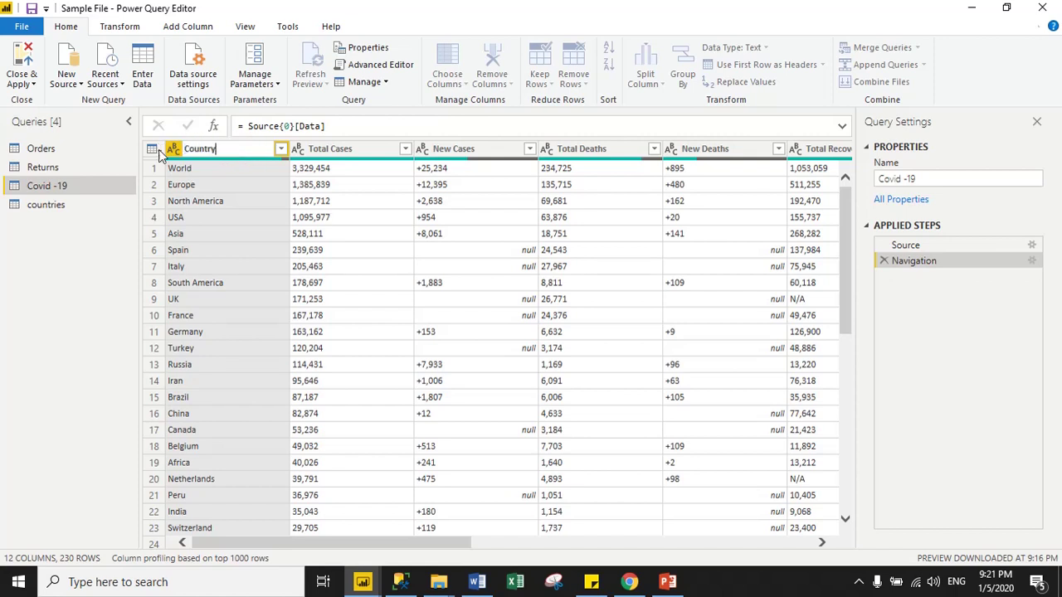
{"action": "key", "text": "Return"}
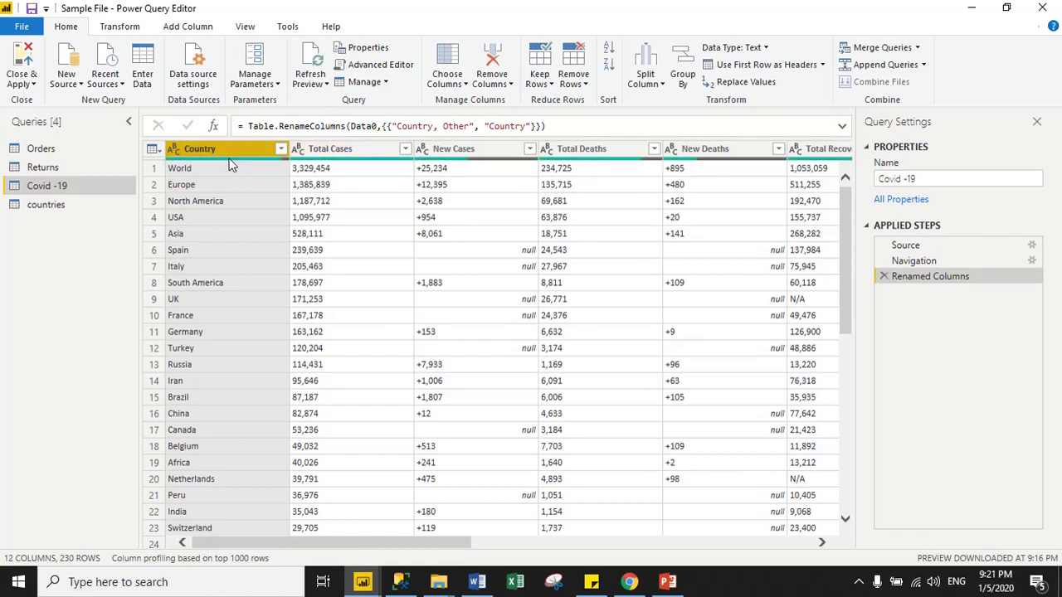
{"action": "mouse_move", "coordinate": [231, 165]}
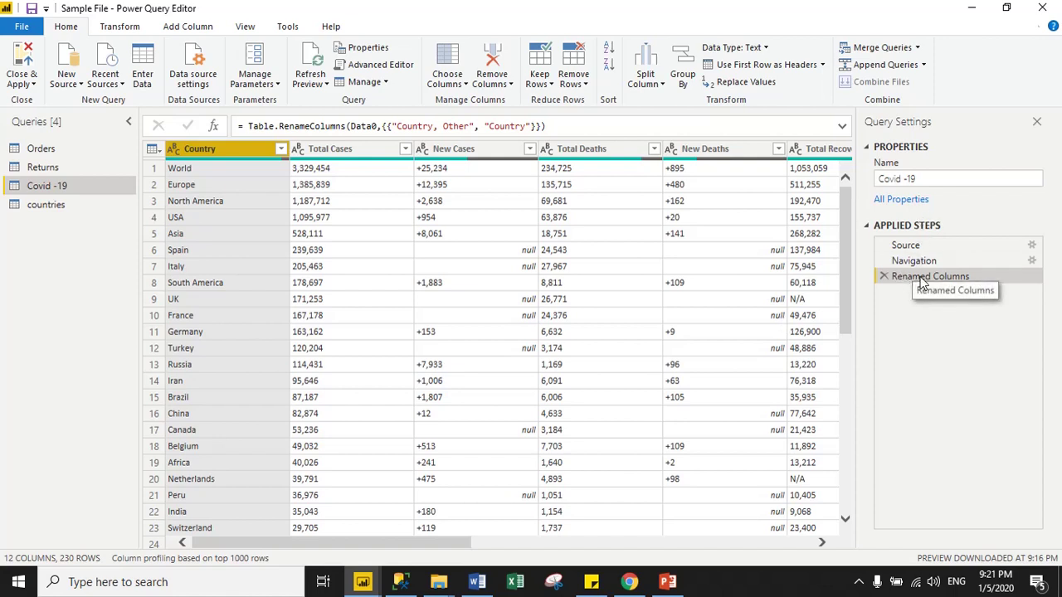
{"action": "left_click_drag", "start_coordinate": [418, 547], "coordinate": [783, 527]}
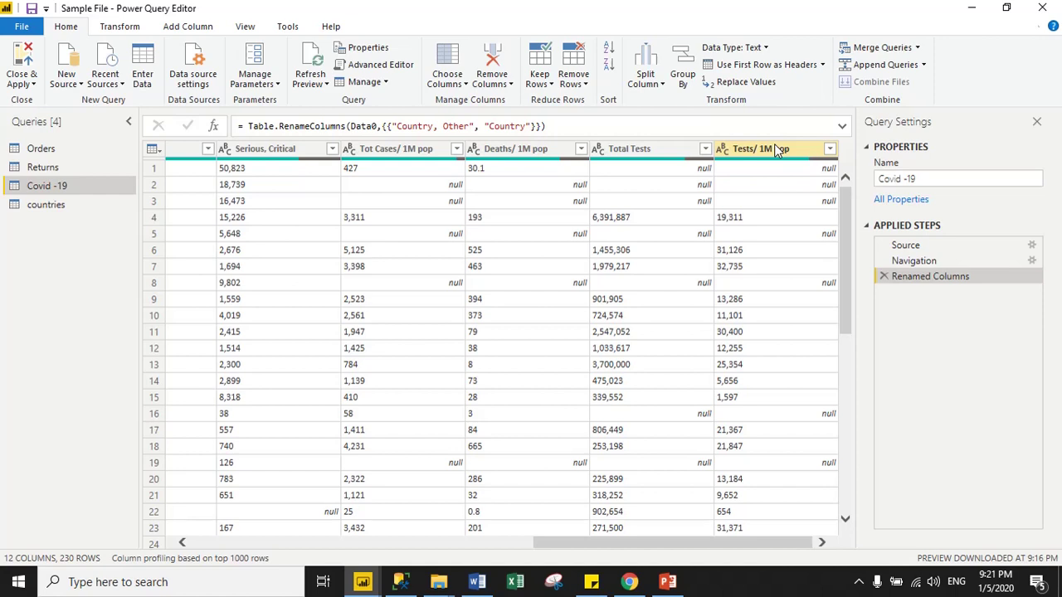
Remove the Tests/ 1M pop, Deaths/ 1M pop and Tot Cases/ 1M pop columns together
{"action": "left_click", "coordinate": [775, 148]}
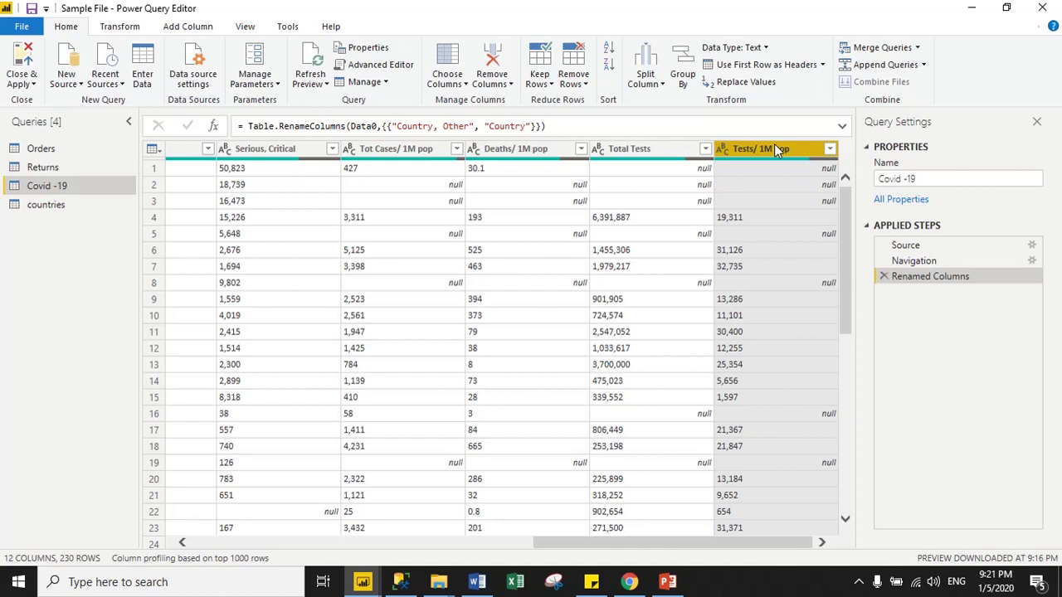
{"action": "left_click", "coordinate": [537, 149]}
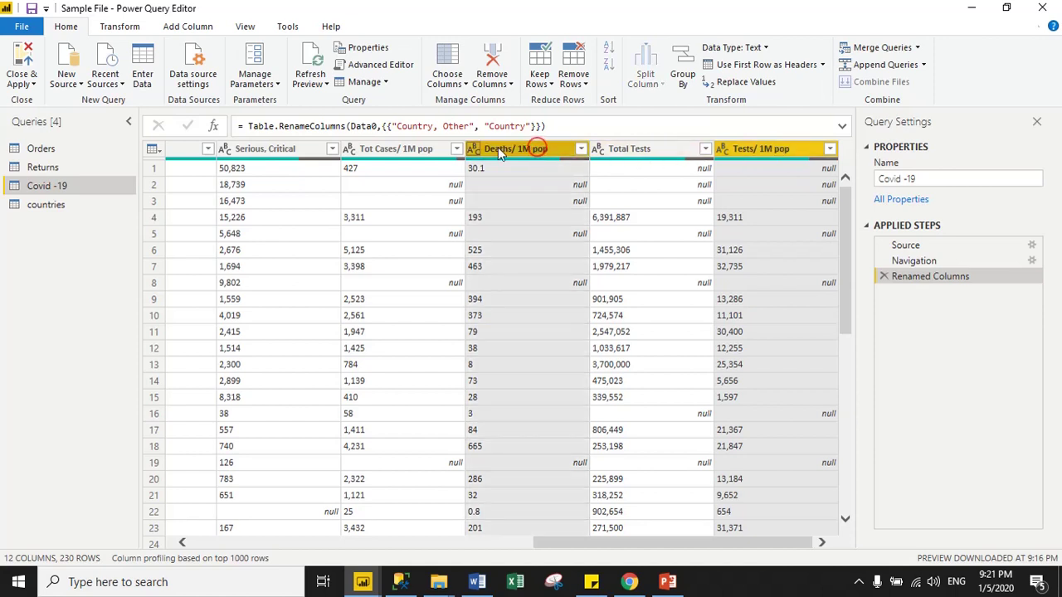
{"action": "left_click", "coordinate": [373, 148], "text": "ctrl"}
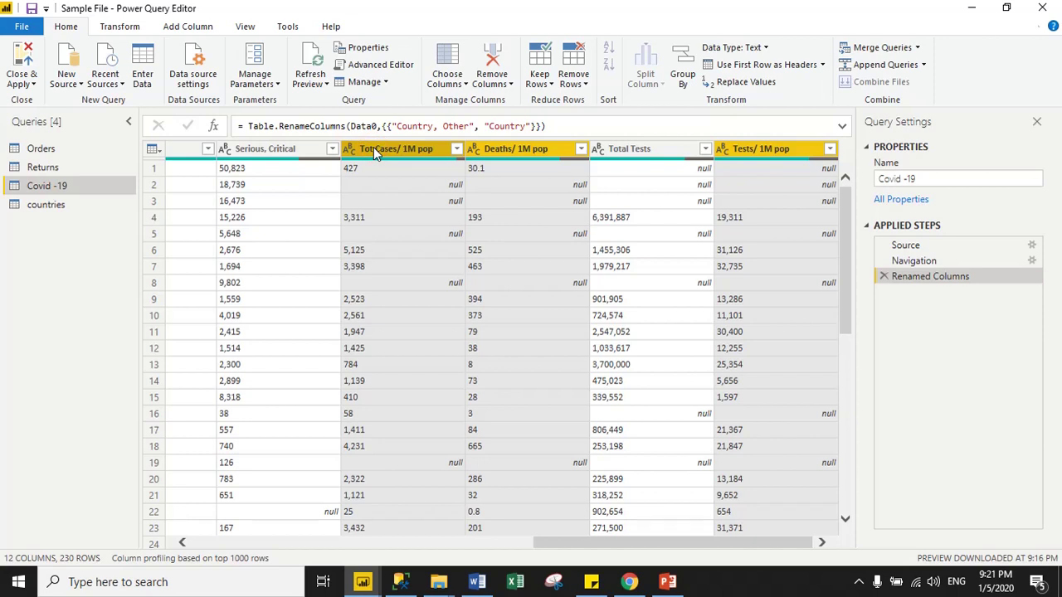
{"action": "right_click", "coordinate": [373, 147]}
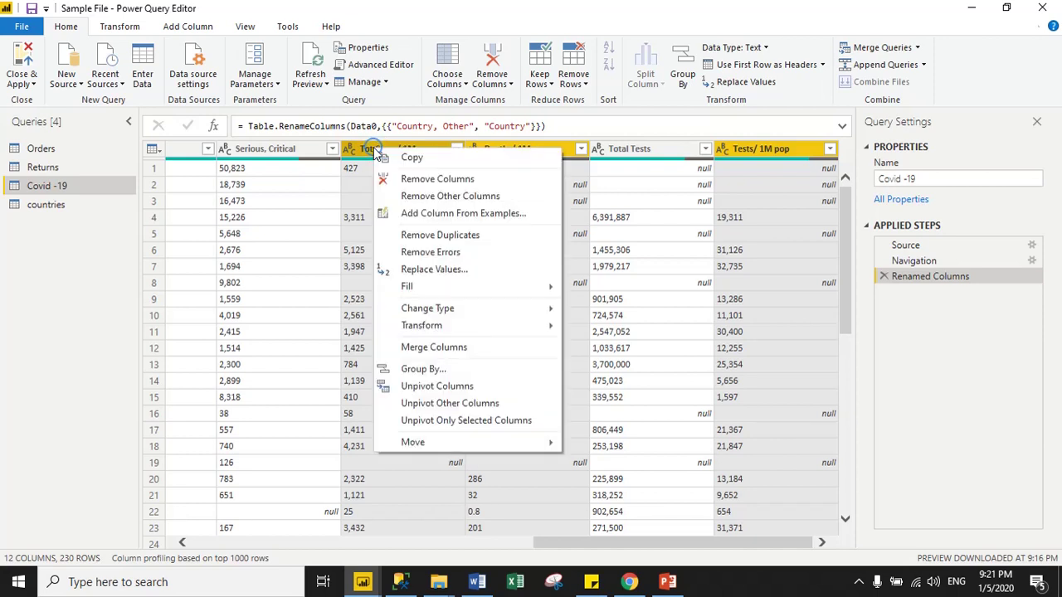
{"action": "left_click", "coordinate": [437, 180]}
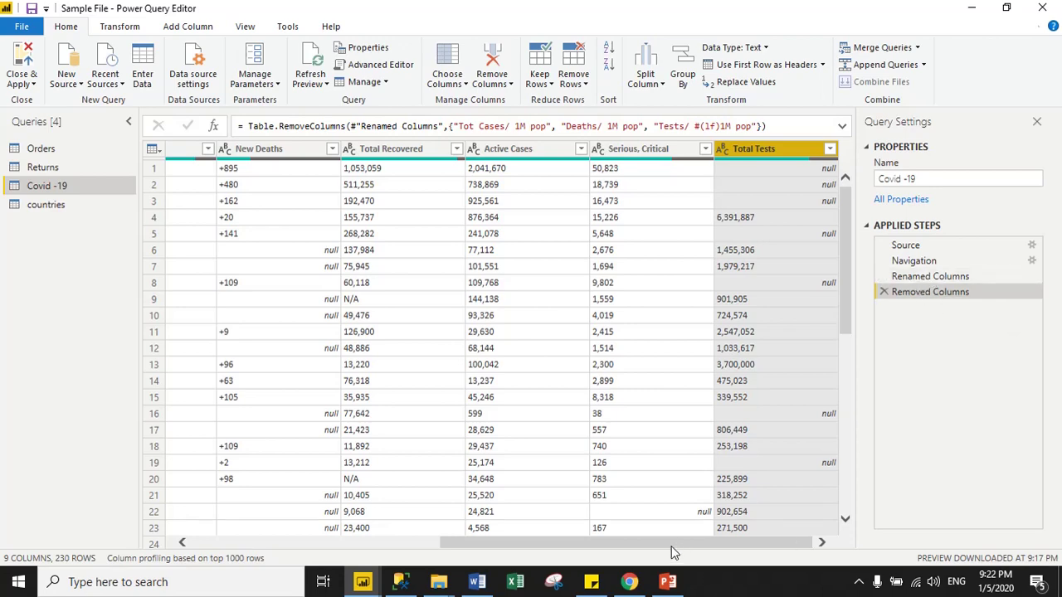
{"action": "left_click_drag", "start_coordinate": [671, 546], "coordinate": [542, 547]}
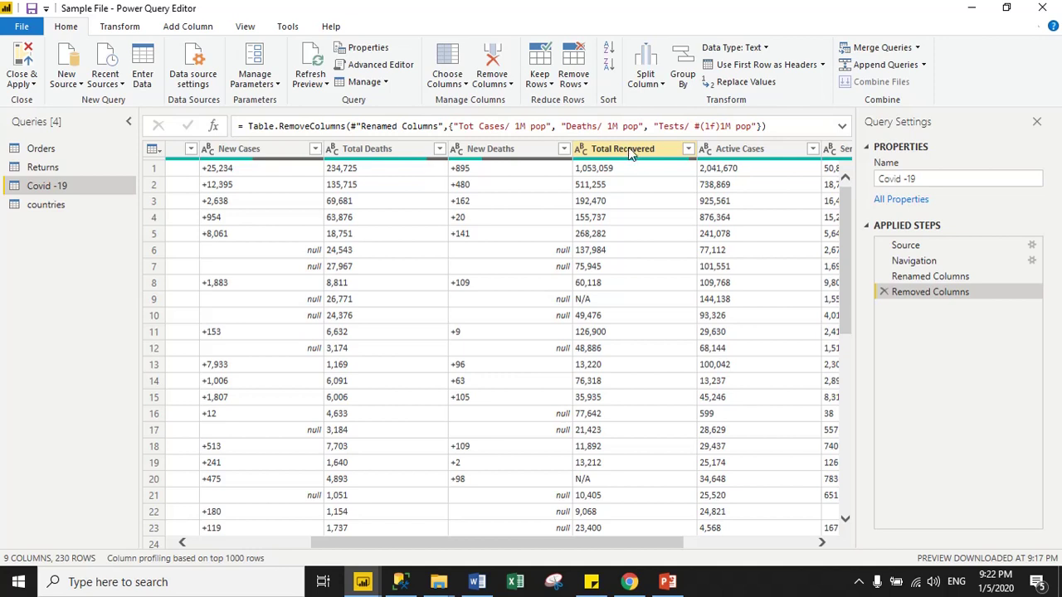
{"action": "left_click", "coordinate": [586, 300]}
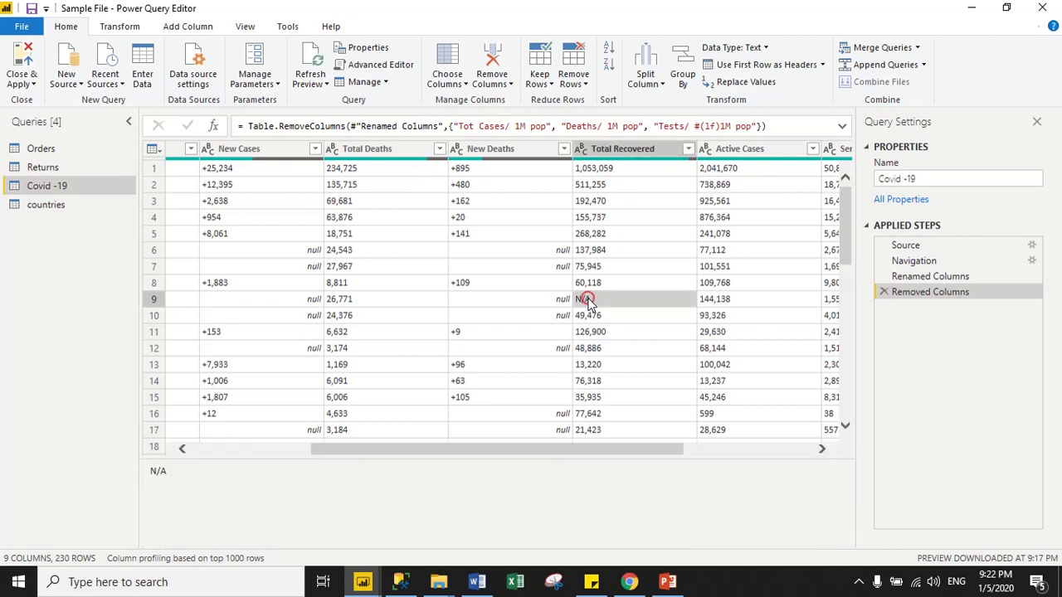
{"action": "left_click", "coordinate": [618, 148]}
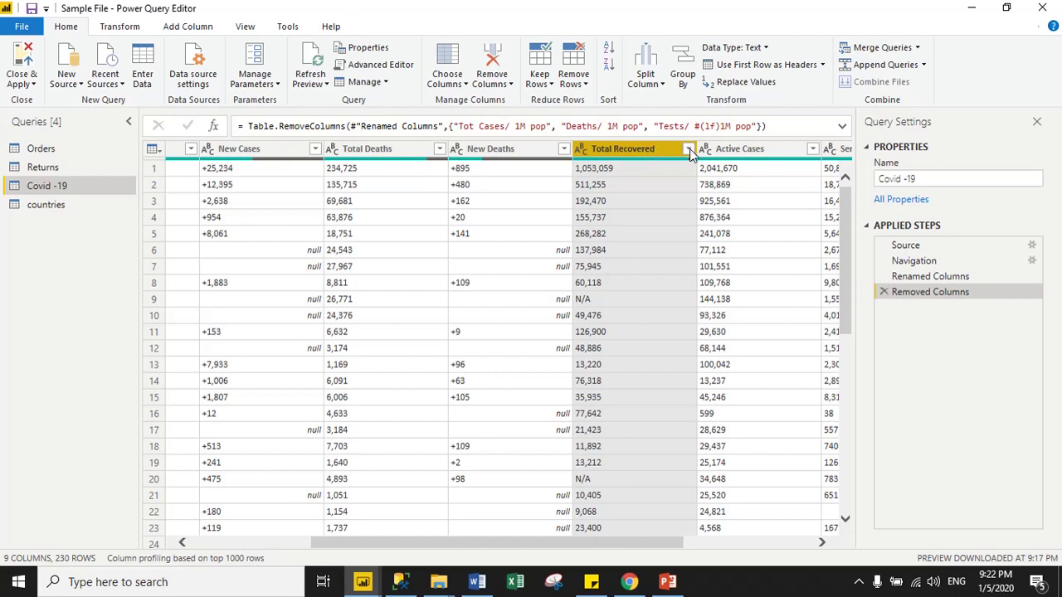
Replace the value N/A with 0 in the Total Recovered column
{"action": "right_click", "coordinate": [643, 152]}
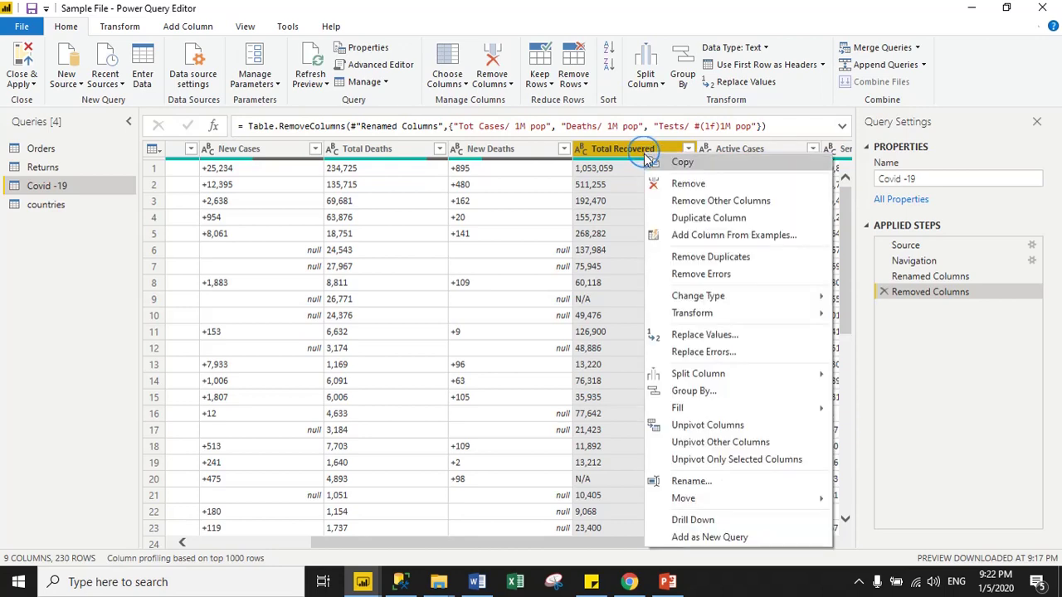
{"action": "left_click", "coordinate": [727, 336]}
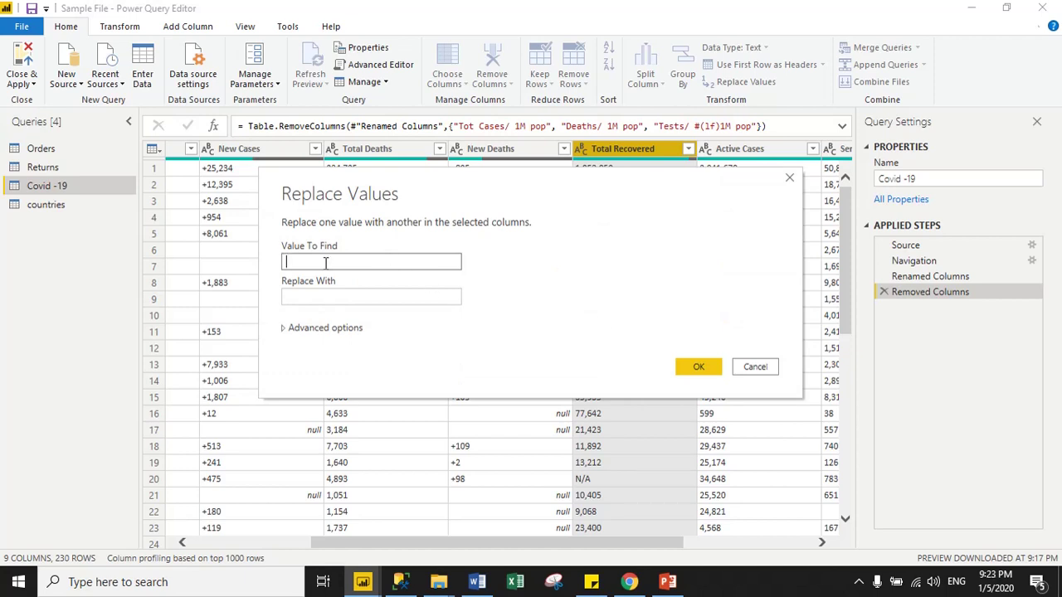
{"action": "type", "text": "N/A"}
{"action": "left_click", "coordinate": [315, 296]}
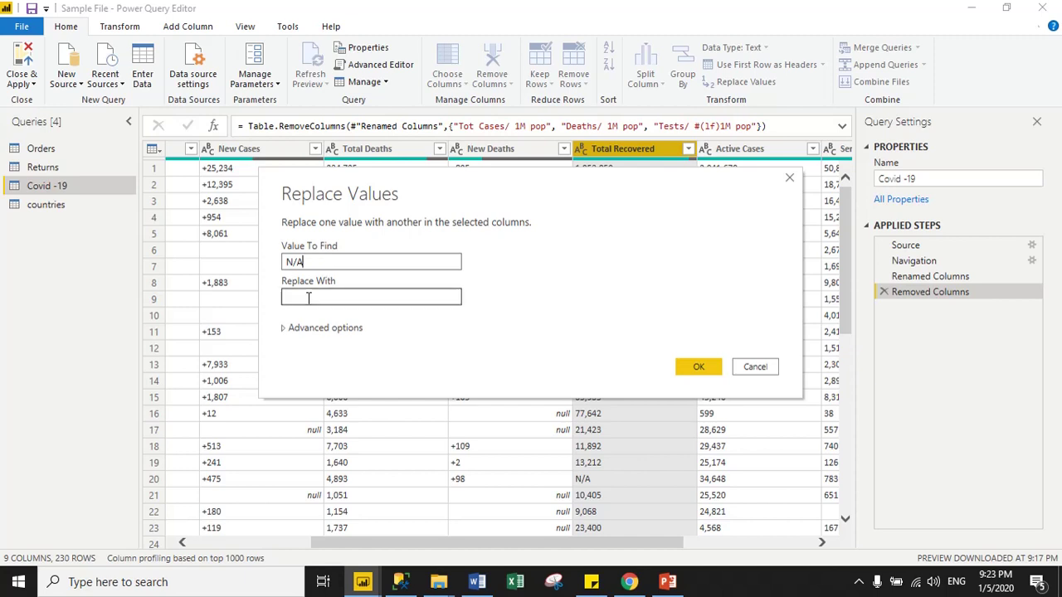
{"action": "left_click", "coordinate": [308, 261]}
{"action": "double_click", "coordinate": [311, 262]}
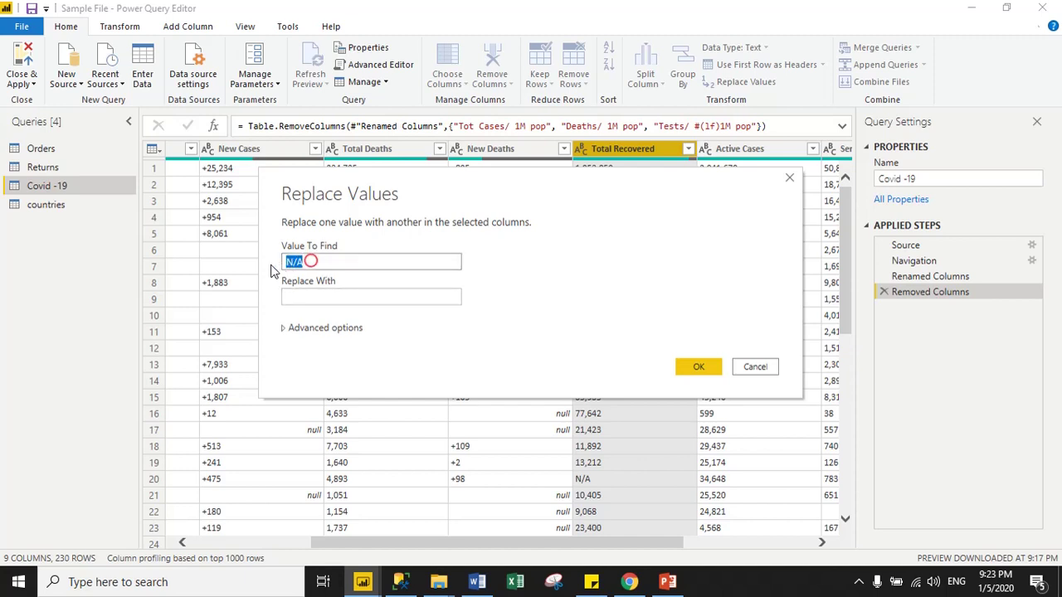
{"action": "left_click", "coordinate": [315, 295]}
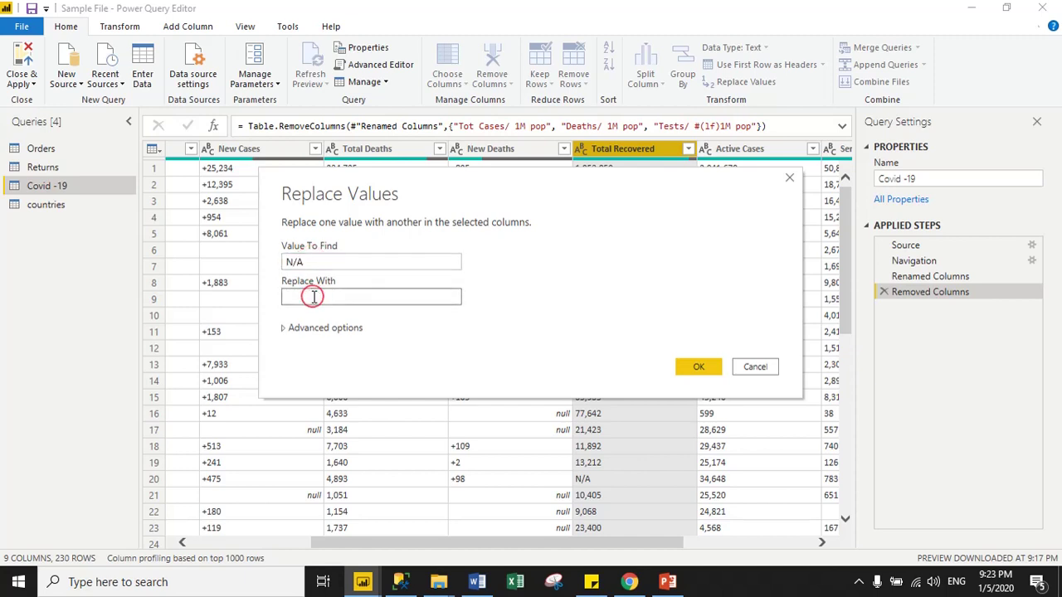
{"action": "type", "text": "0"}
{"action": "left_click_drag", "start_coordinate": [586, 176], "coordinate": [705, 343]}
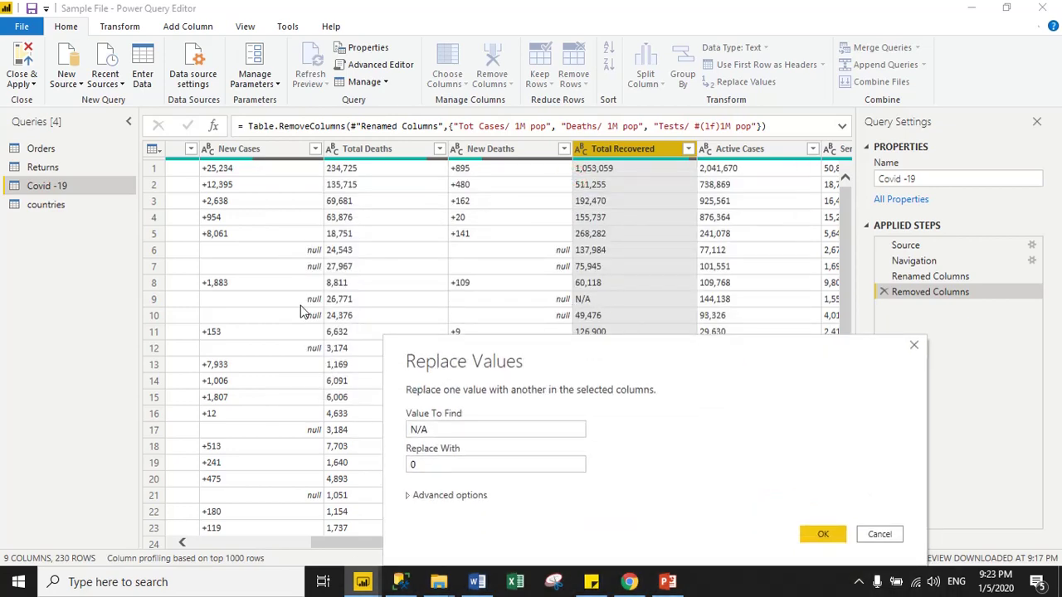
{"action": "left_click_drag", "start_coordinate": [580, 354], "coordinate": [254, 125]}
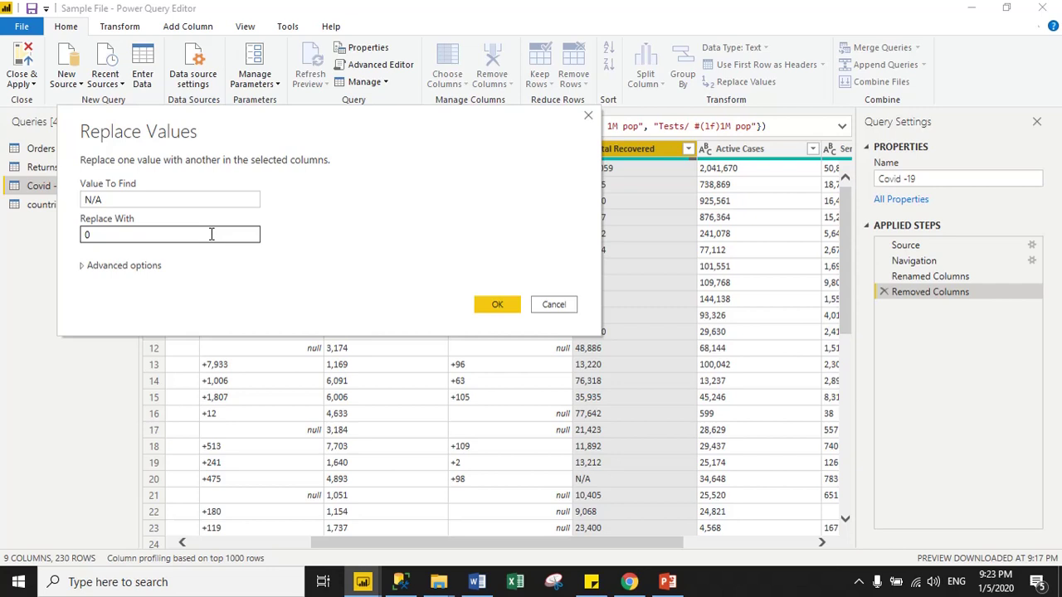
{"action": "left_click", "coordinate": [492, 306]}
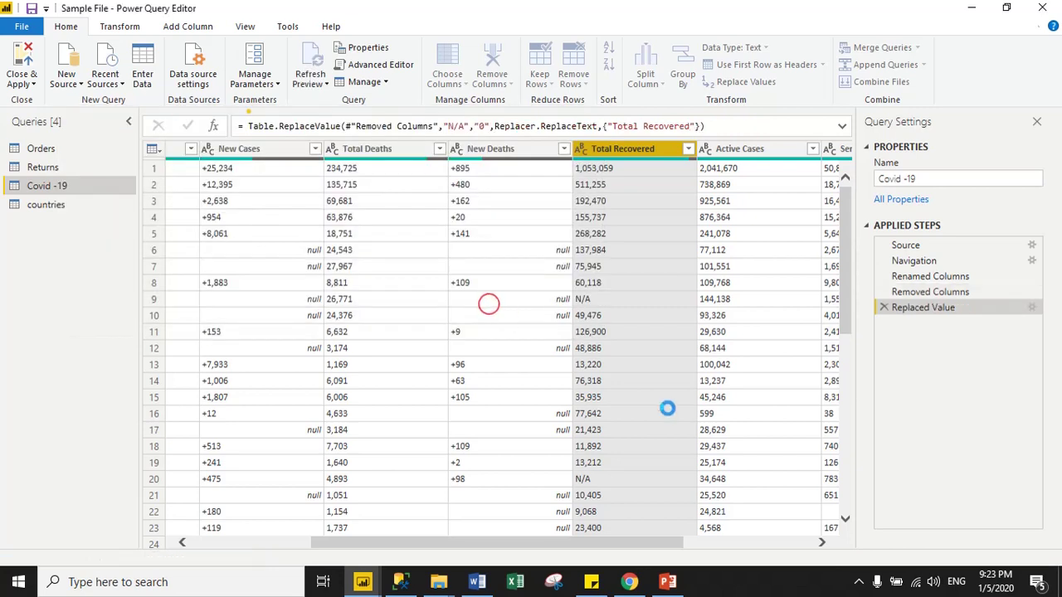
{"action": "left_click", "coordinate": [158, 479]}
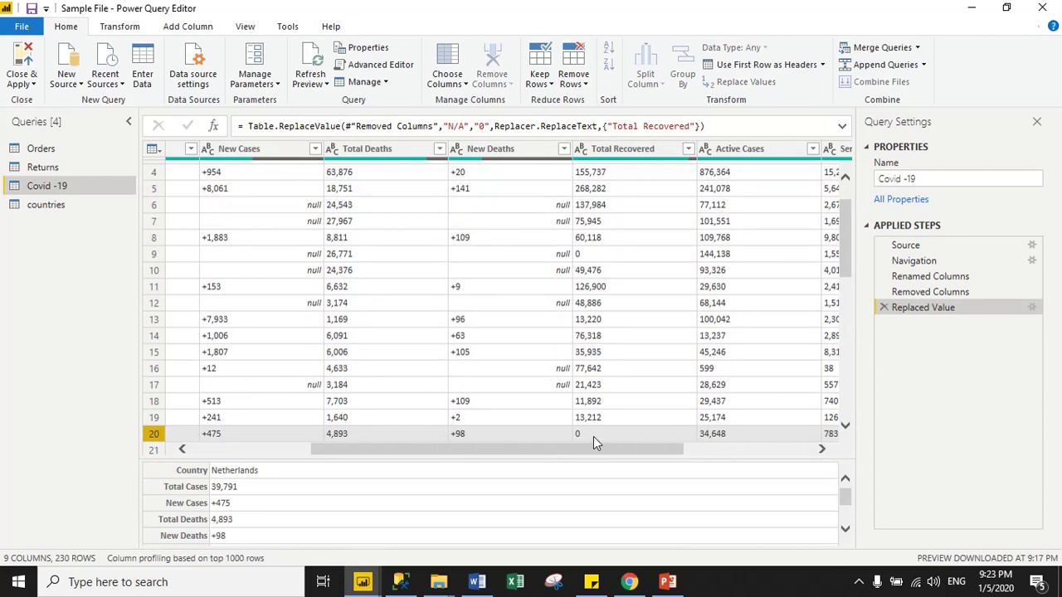
{"action": "left_click", "coordinate": [584, 259]}
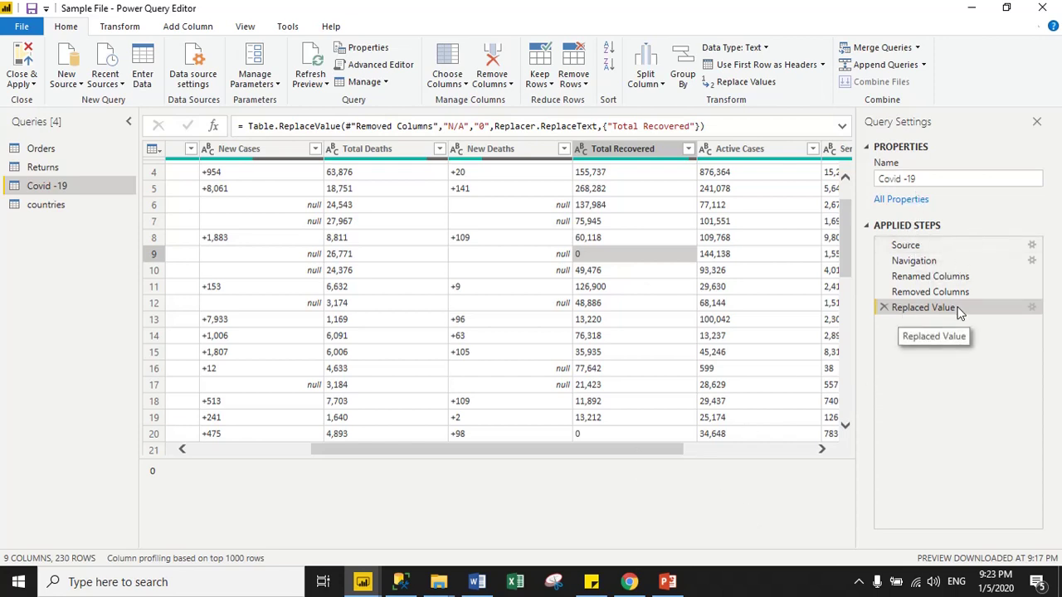
{"action": "left_click_drag", "start_coordinate": [520, 455], "coordinate": [521, 494]}
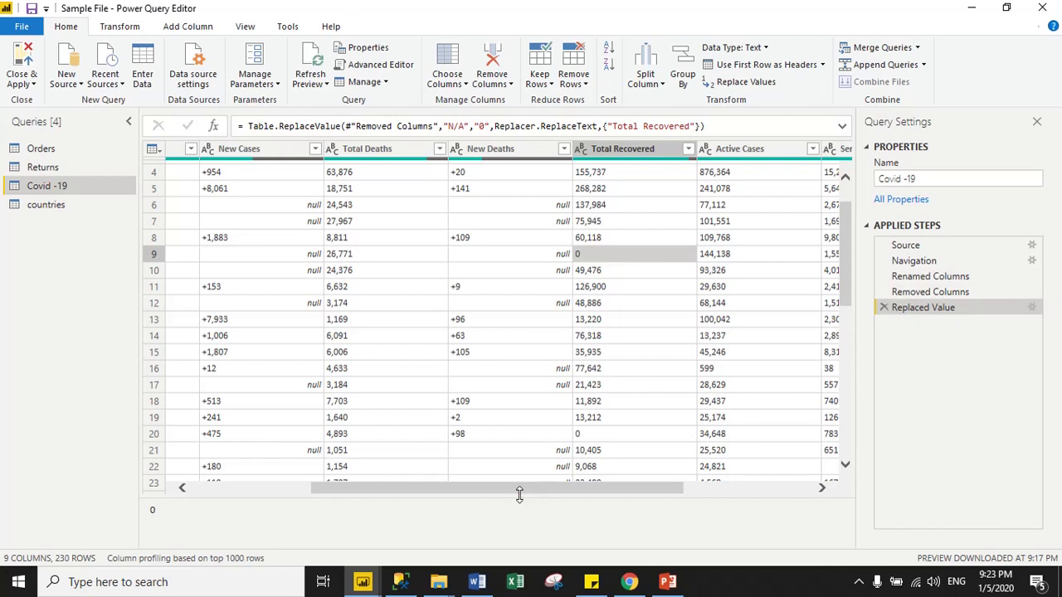
{"action": "left_click_drag", "start_coordinate": [517, 496], "coordinate": [514, 516]}
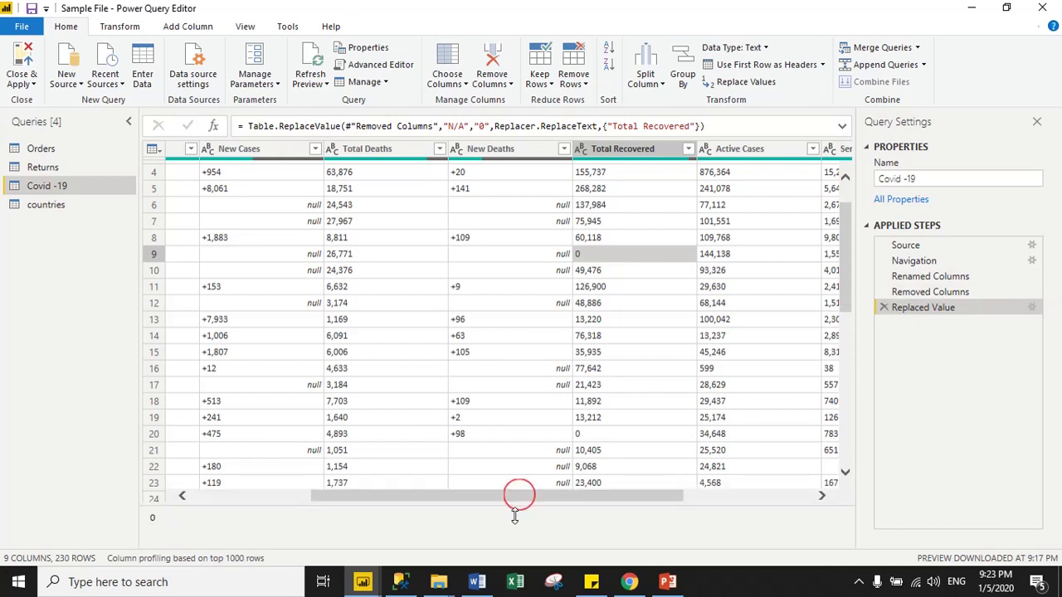
{"action": "left_click", "coordinate": [843, 276]}
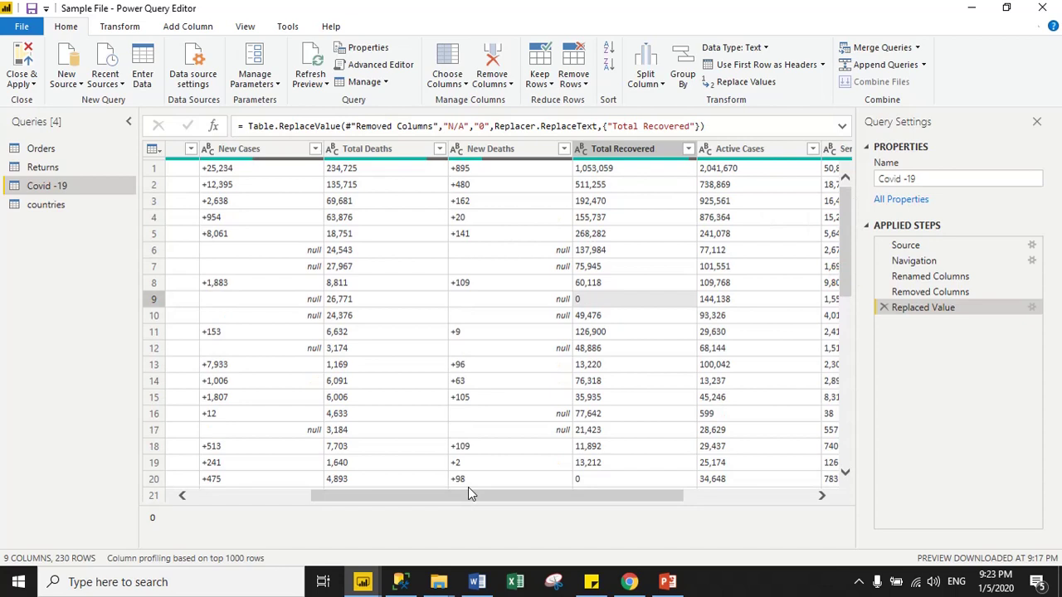
{"action": "left_click_drag", "start_coordinate": [435, 498], "coordinate": [264, 501]}
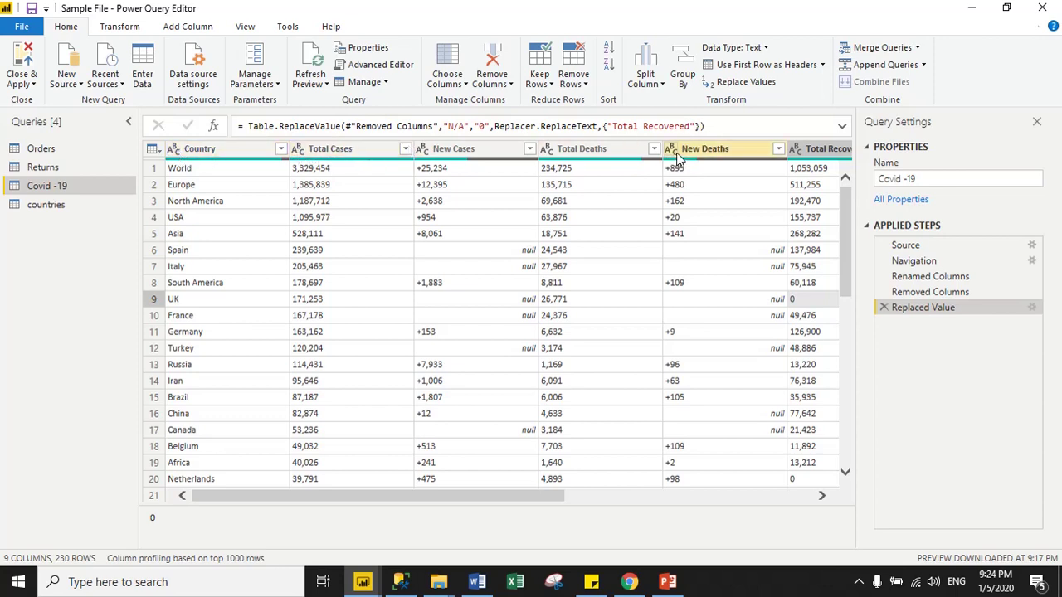
{"action": "mouse_move", "coordinate": [484, 488]}
{"action": "left_mouse_down"}
{"action": "mouse_move", "coordinate": [760, 501]}
{"action": "mouse_move", "coordinate": [483, 472]}
{"action": "left_mouse_up"}
Select the Total Cases, New Cases, Total Deaths and New Deaths columns together
{"action": "left_click_drag", "start_coordinate": [381, 478], "coordinate": [301, 370]}
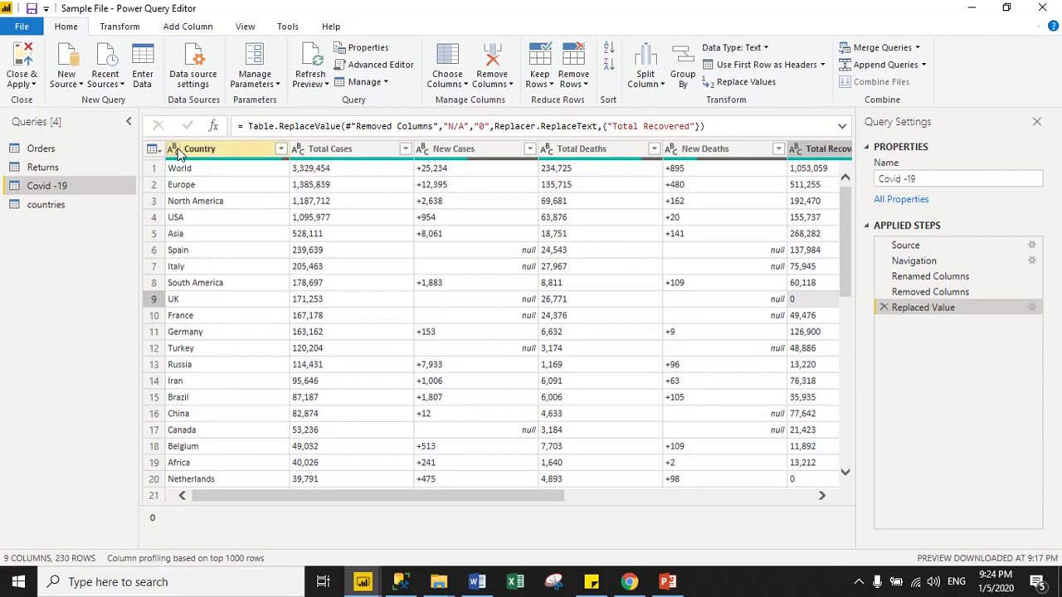
{"action": "left_click", "coordinate": [343, 153]}
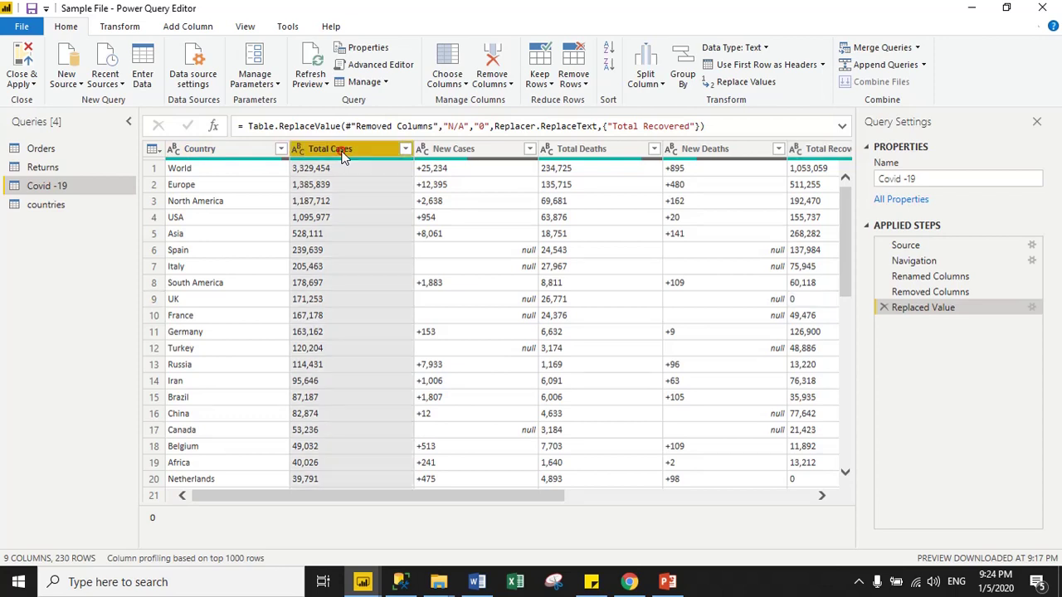
{"action": "left_click", "coordinate": [478, 150]}
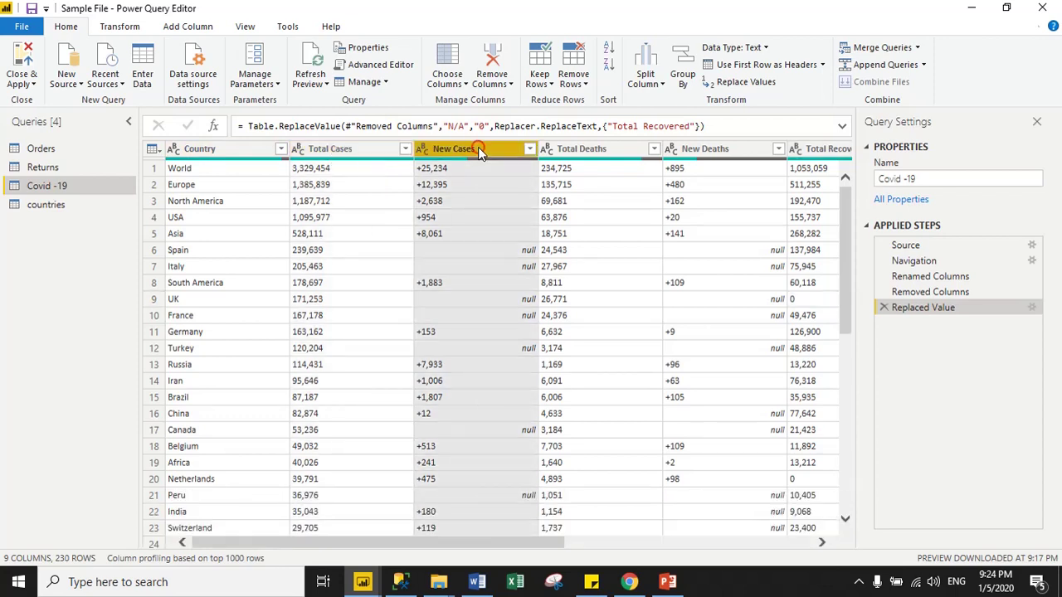
{"action": "left_click", "coordinate": [617, 149]}
{"action": "left_click", "coordinate": [725, 152]}
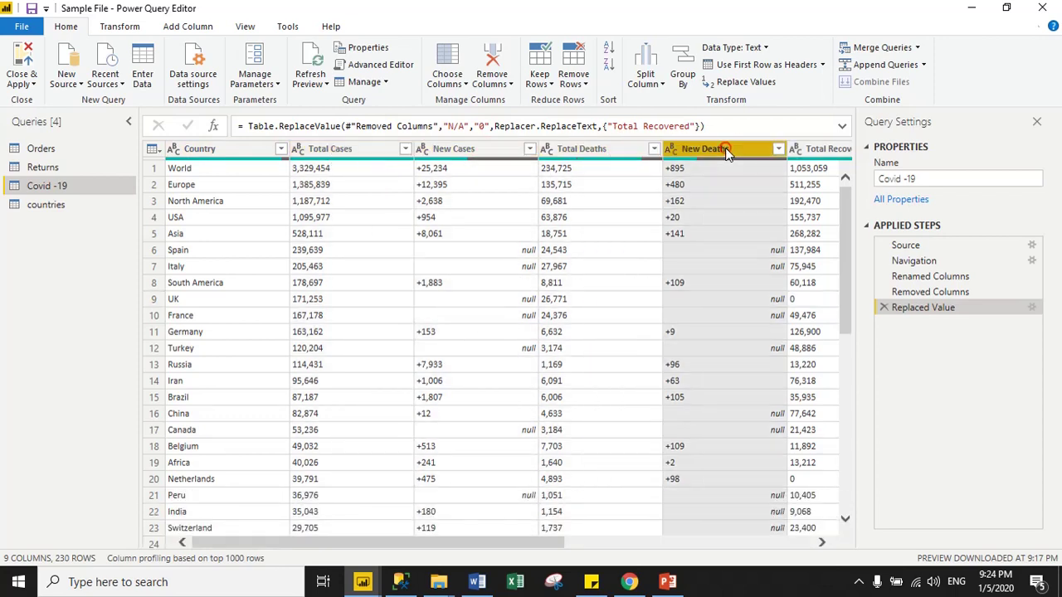
{"action": "left_click", "coordinate": [362, 158]}
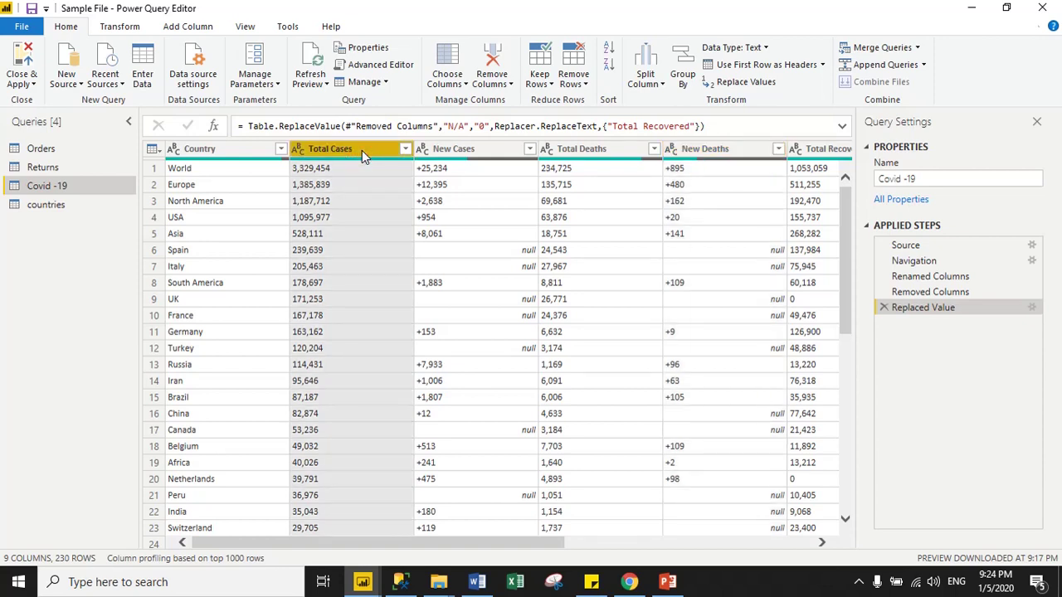
{"action": "left_click", "coordinate": [460, 151], "text": "ctrl"}
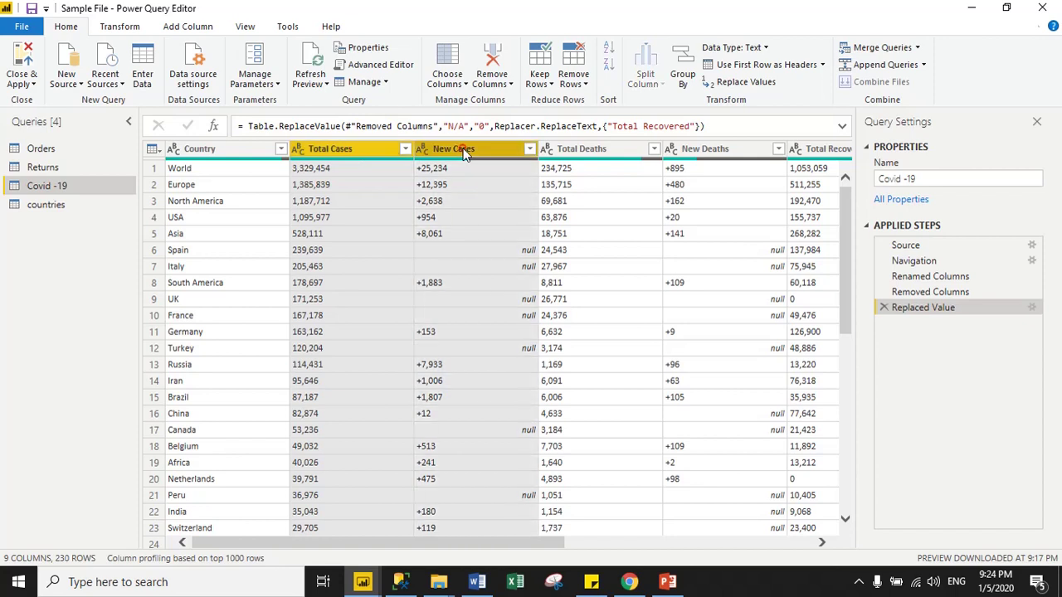
{"action": "left_click", "coordinate": [576, 157], "text": "ctrl"}
{"action": "left_click", "coordinate": [699, 152], "text": "ctrl"}
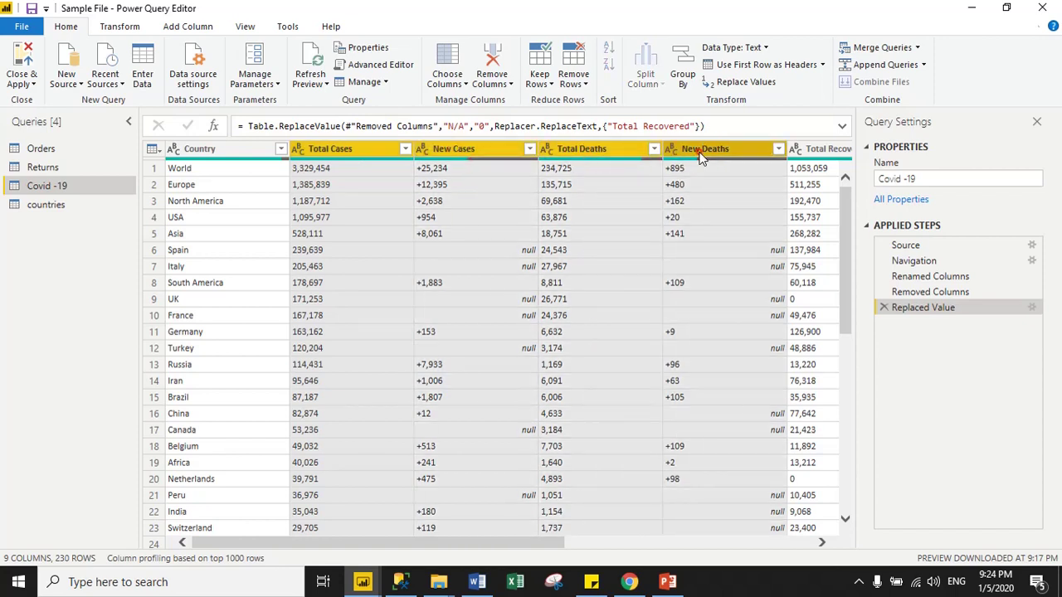
Add Total Recovered, Active Cases, Serious, Critical and Total Tests to the column selection
{"action": "left_click_drag", "start_coordinate": [517, 541], "coordinate": [661, 559]}
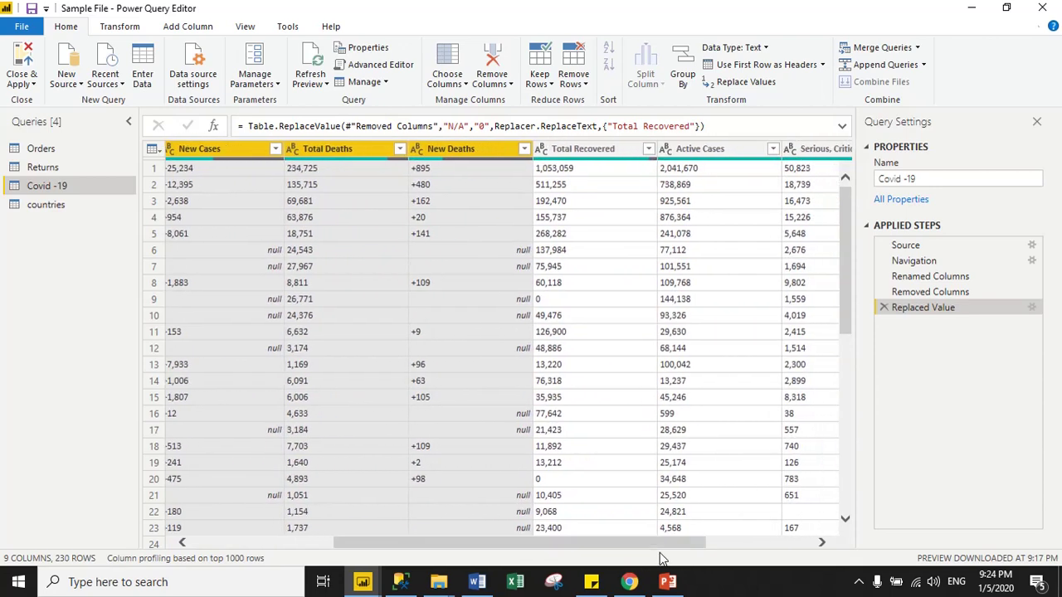
{"action": "left_click", "coordinate": [585, 151], "text": "ctrl"}
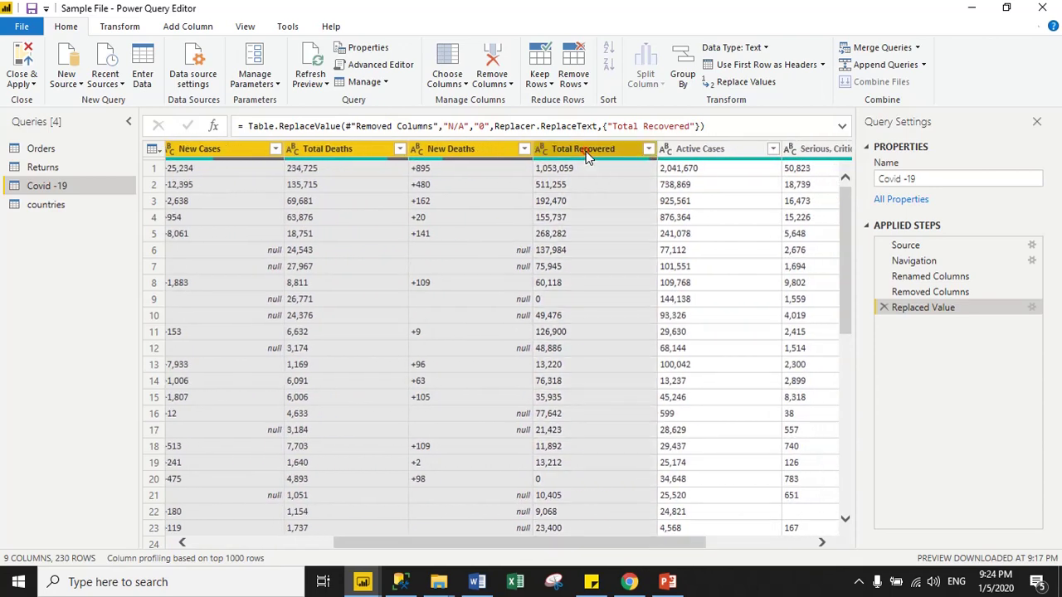
{"action": "left_click", "coordinate": [694, 148], "text": "ctrl"}
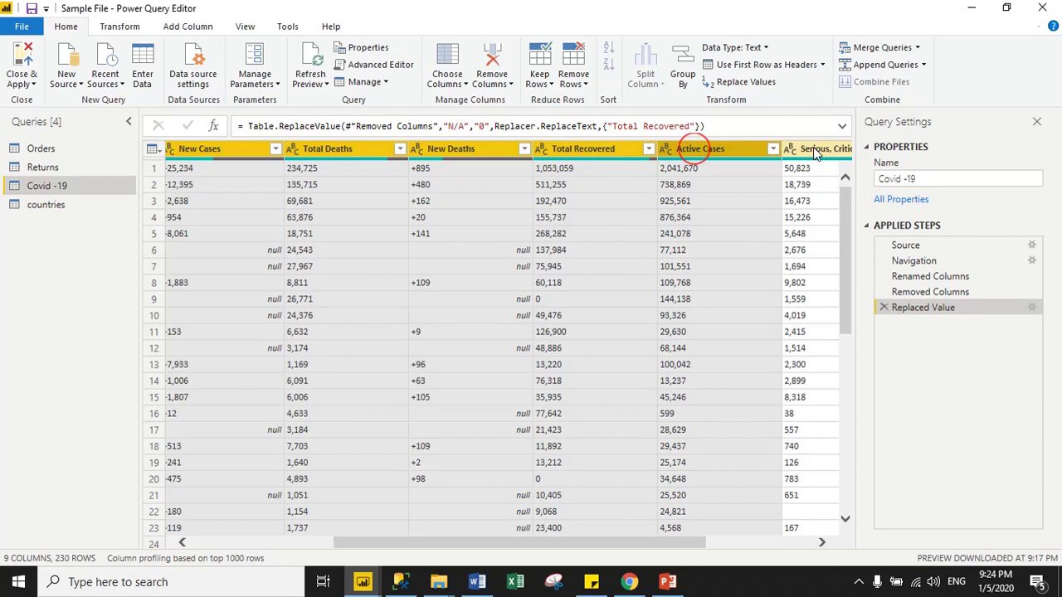
{"action": "left_click", "coordinate": [813, 147], "text": "ctrl"}
{"action": "left_click_drag", "start_coordinate": [640, 552], "coordinate": [739, 557]}
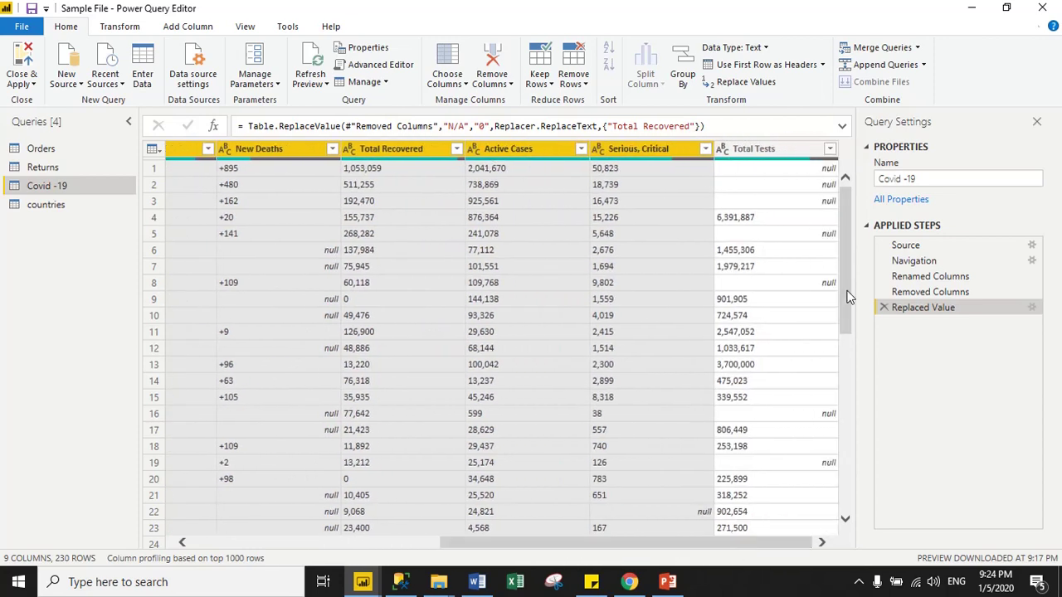
{"action": "left_click", "coordinate": [767, 153], "text": "ctrl"}
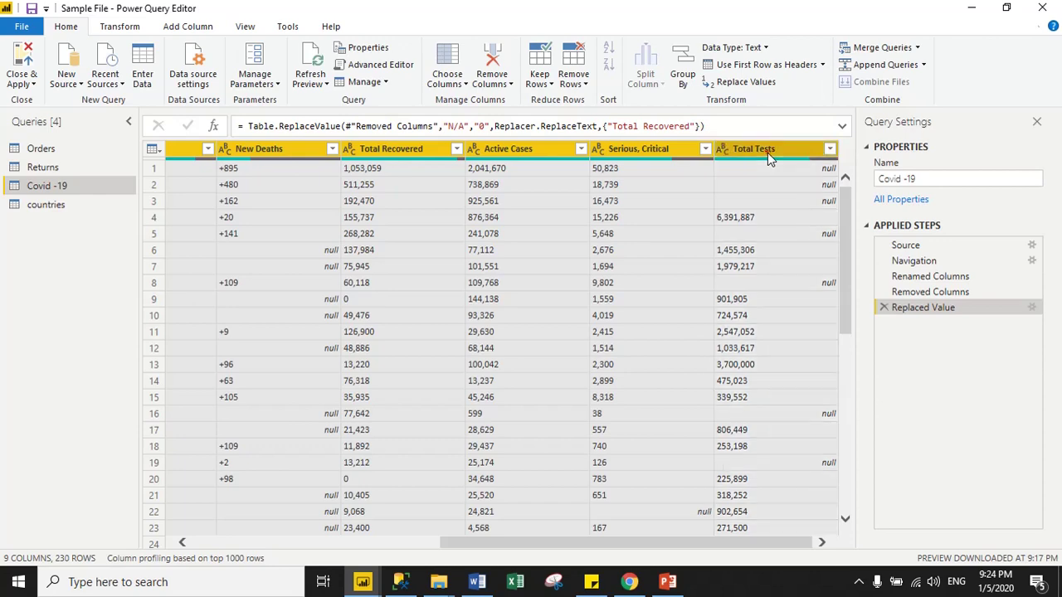
{"action": "left_click_drag", "start_coordinate": [743, 546], "coordinate": [470, 554]}
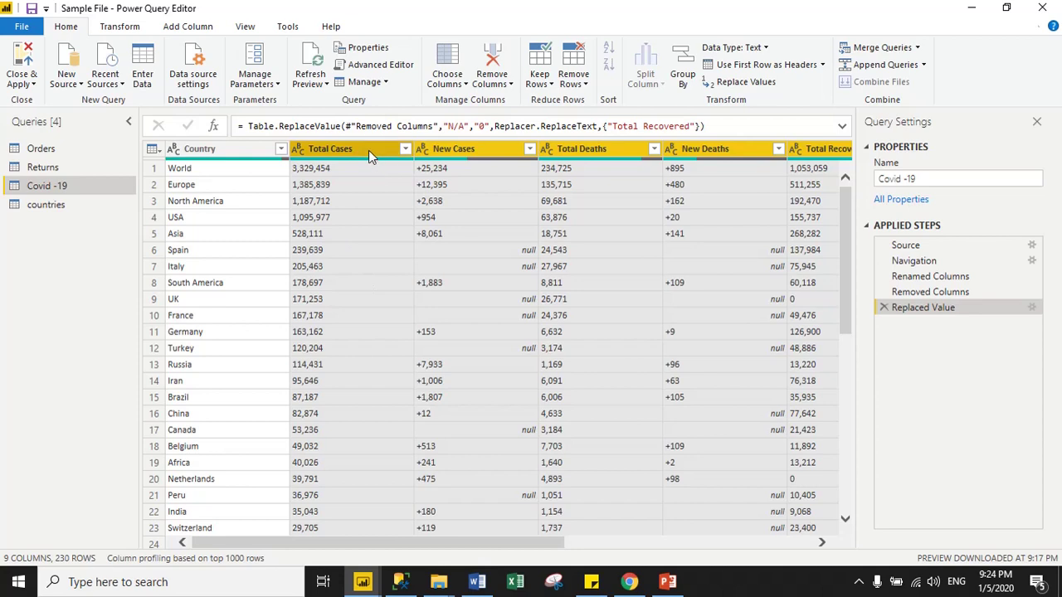
Set the Total Cases through Total Tests columns to the Whole Number data type
{"action": "left_click", "coordinate": [119, 27]}
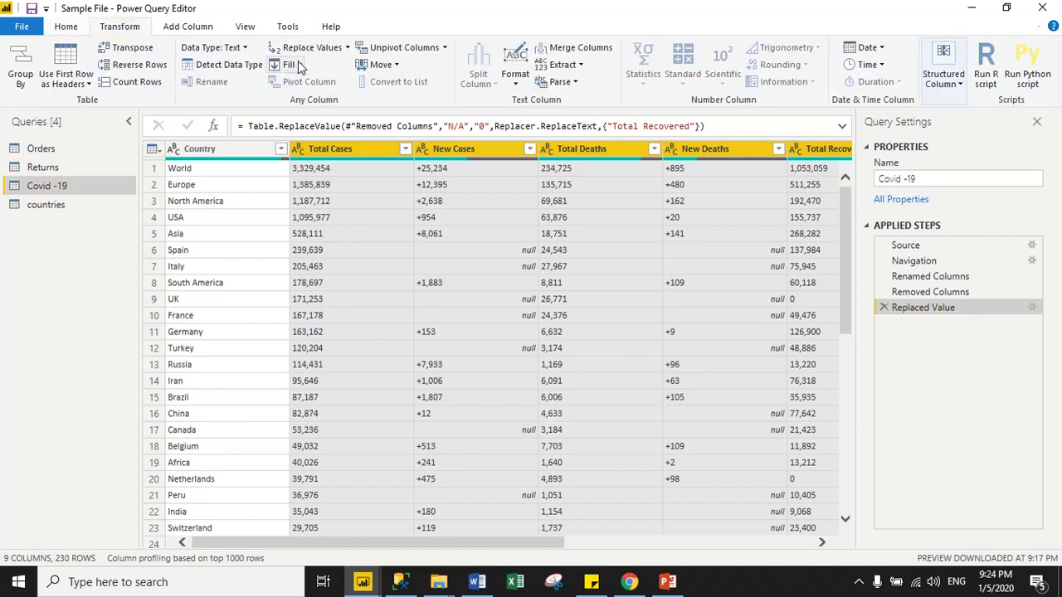
{"action": "left_click", "coordinate": [244, 48]}
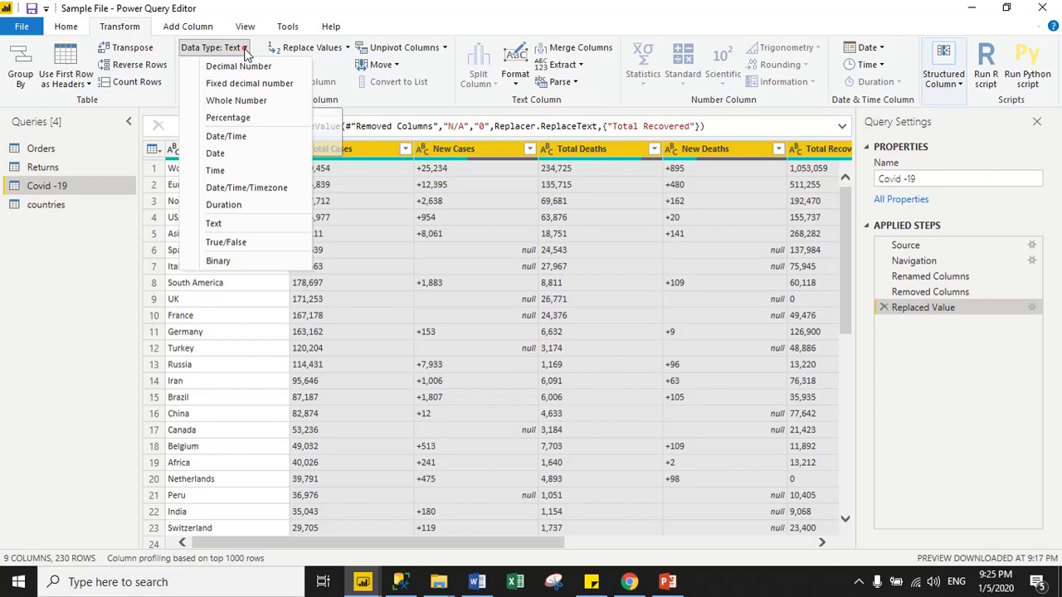
{"action": "left_click", "coordinate": [238, 101]}
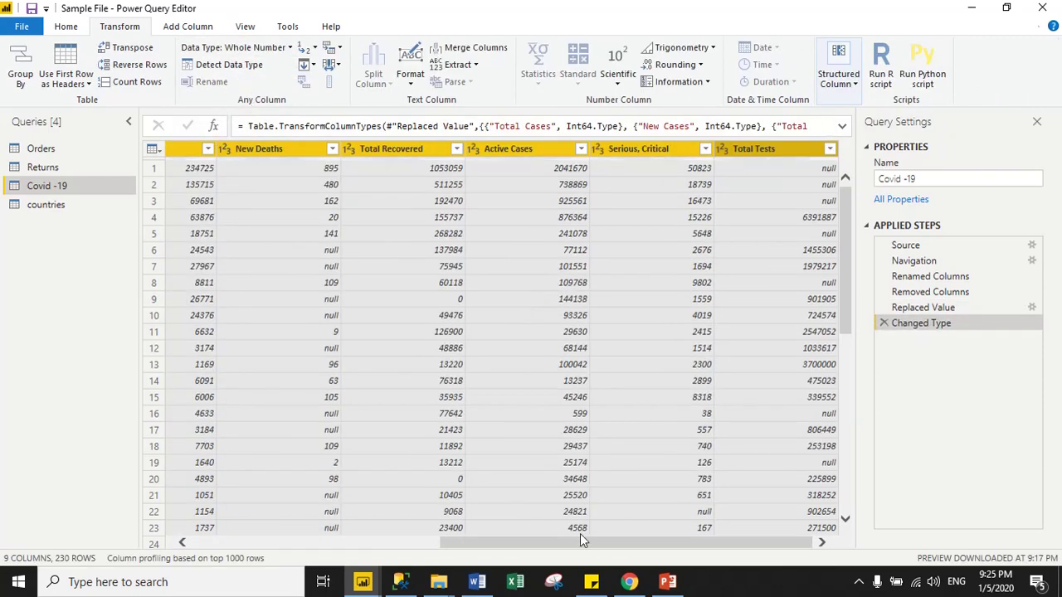
{"action": "left_click_drag", "start_coordinate": [548, 540], "coordinate": [424, 539]}
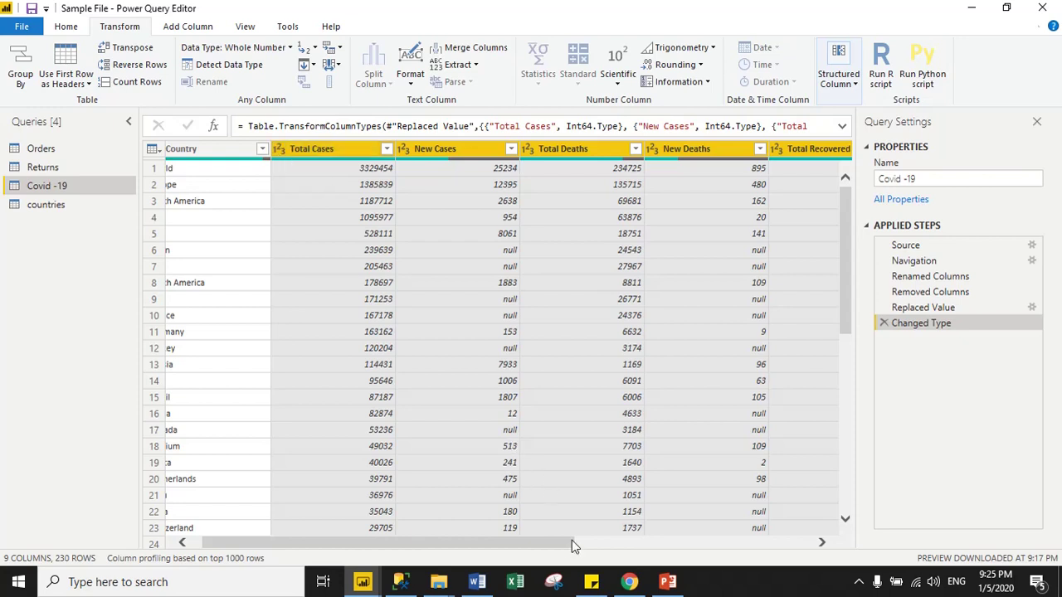
{"action": "left_click_drag", "start_coordinate": [545, 541], "coordinate": [325, 445]}
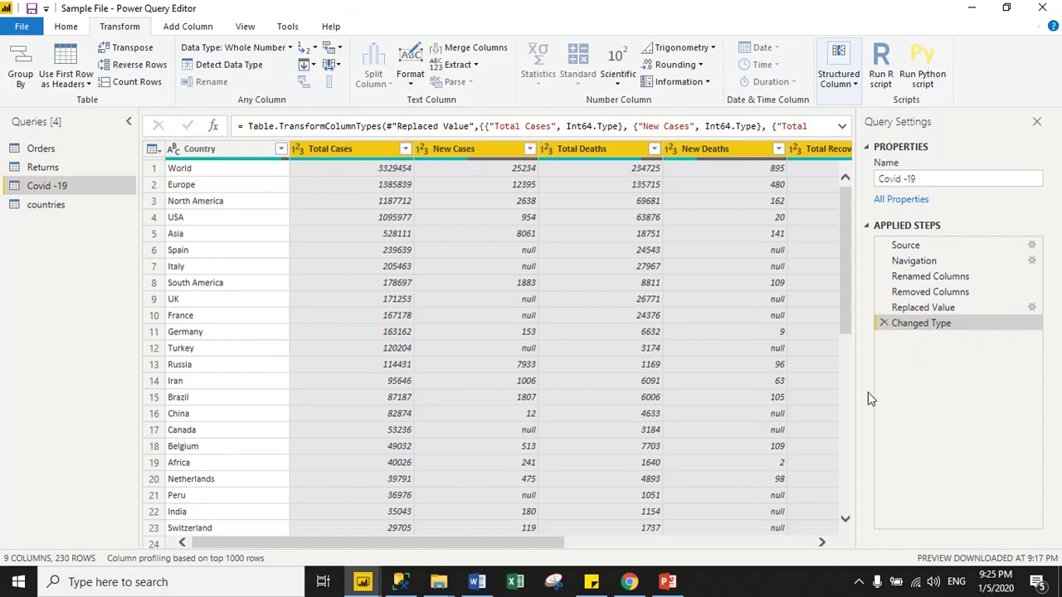
{"action": "left_click_drag", "start_coordinate": [474, 543], "coordinate": [330, 544]}
{"action": "left_click", "coordinate": [221, 148]}
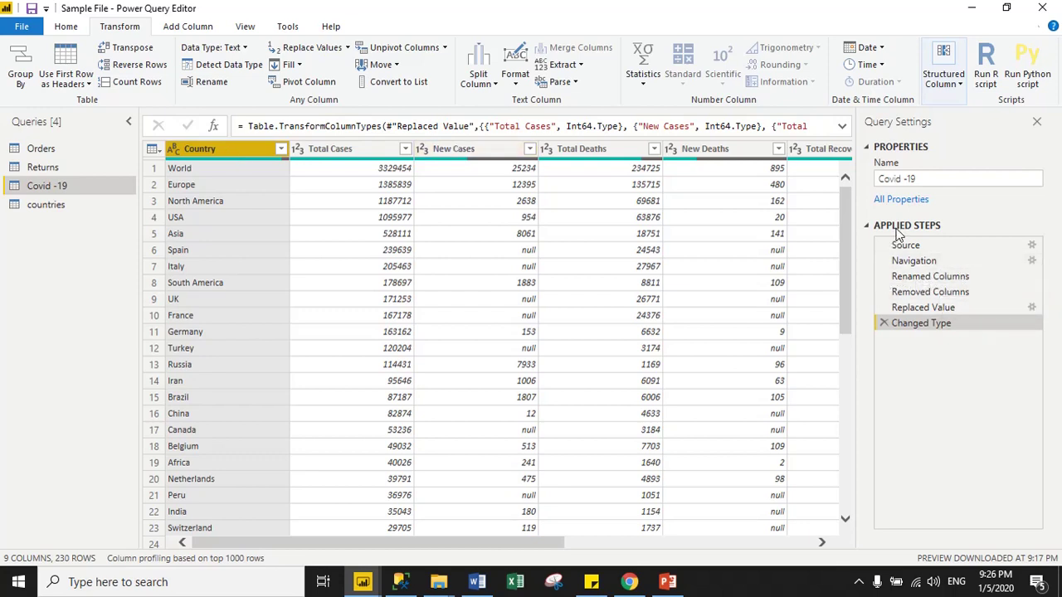
Delete the earlier Renamed Columns step from Applied Steps
{"action": "left_click_drag", "start_coordinate": [929, 286], "coordinate": [885, 284]}
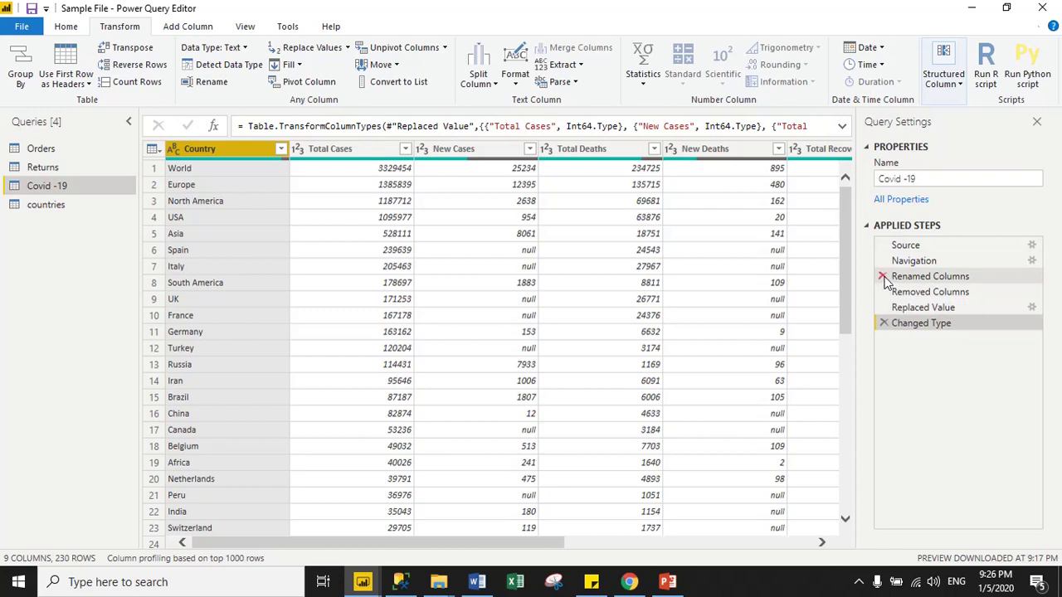
{"action": "left_click", "coordinate": [884, 278]}
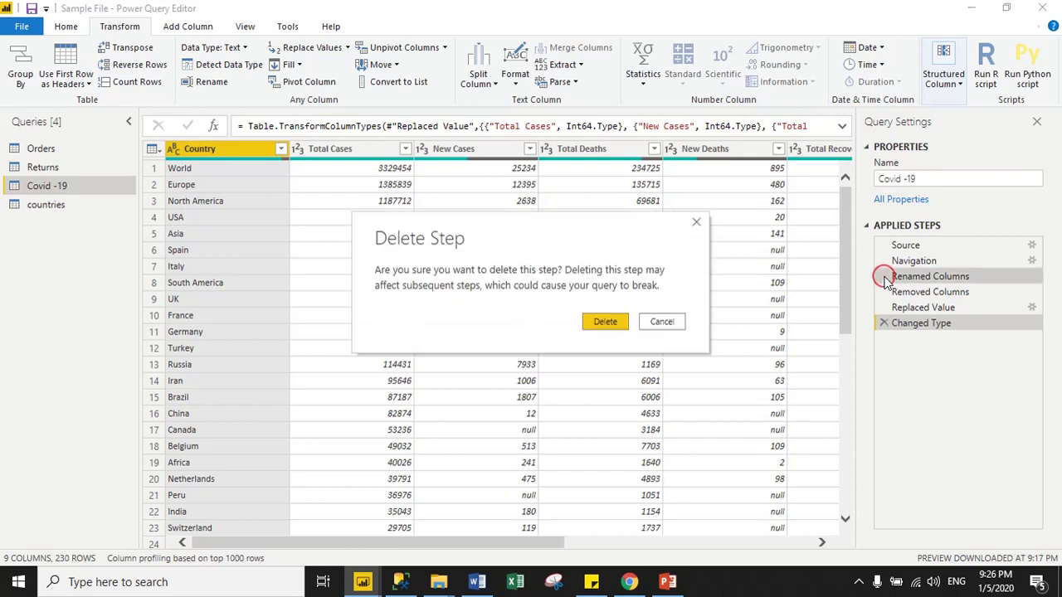
{"action": "left_click", "coordinate": [606, 321]}
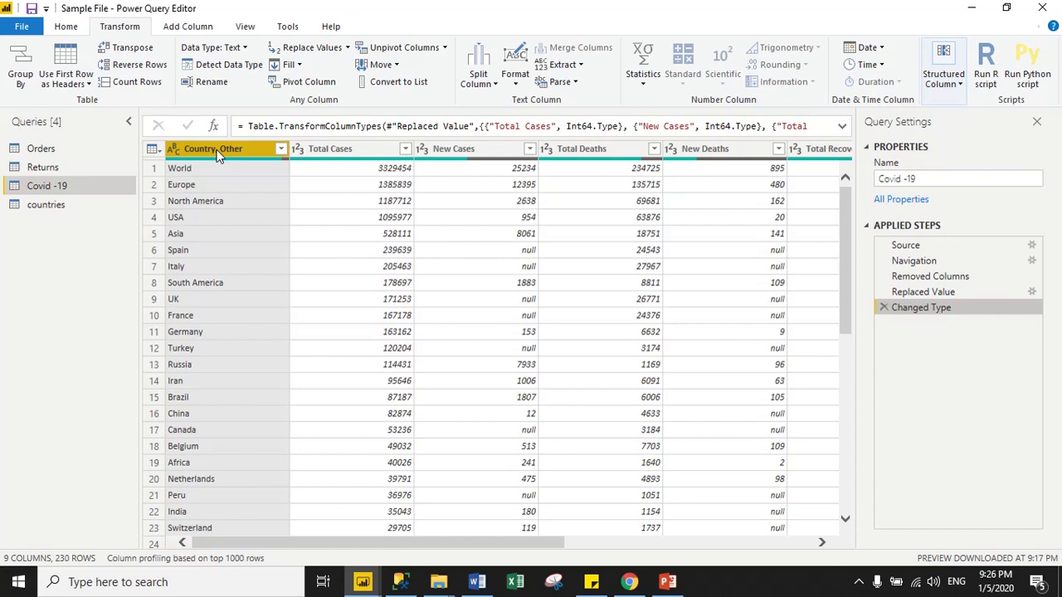
Rename 'Country, Other' to Country again, now after the Changed Type step
{"action": "double_click", "coordinate": [218, 156]}
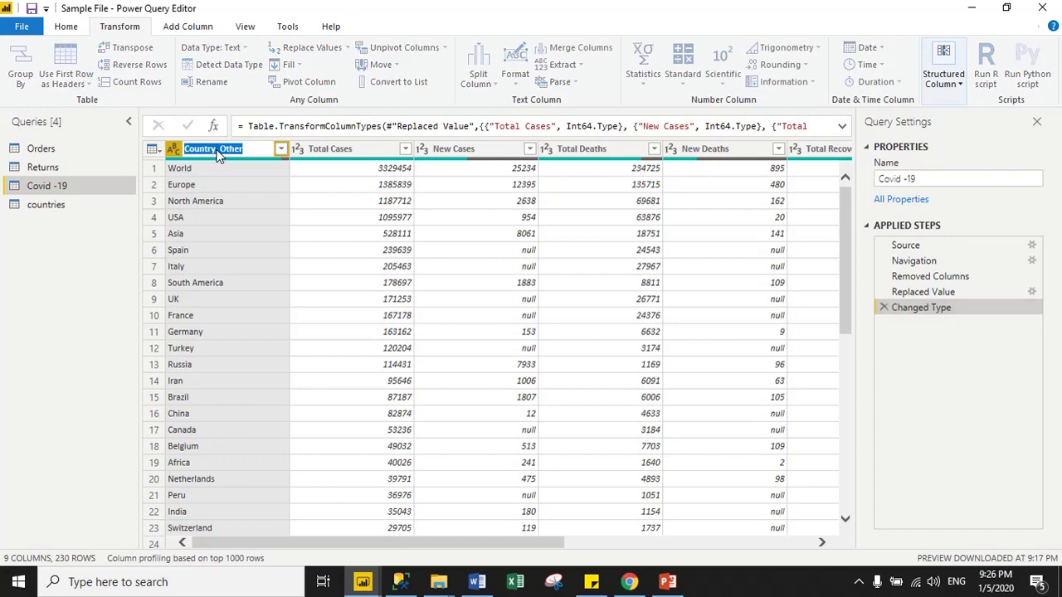
{"action": "type", "text": "Country"}
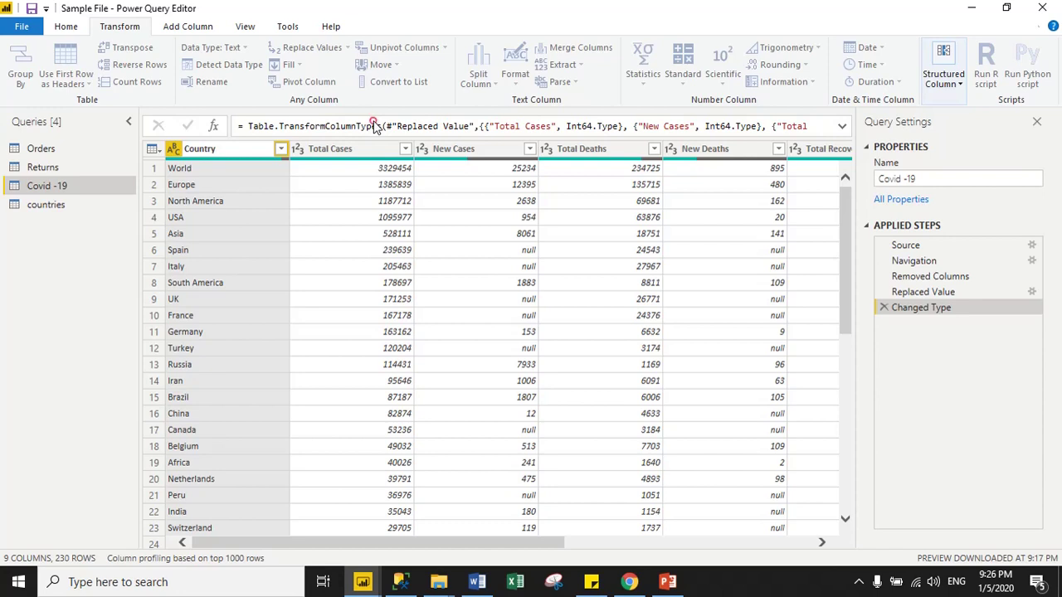
{"action": "key", "text": "Return"}
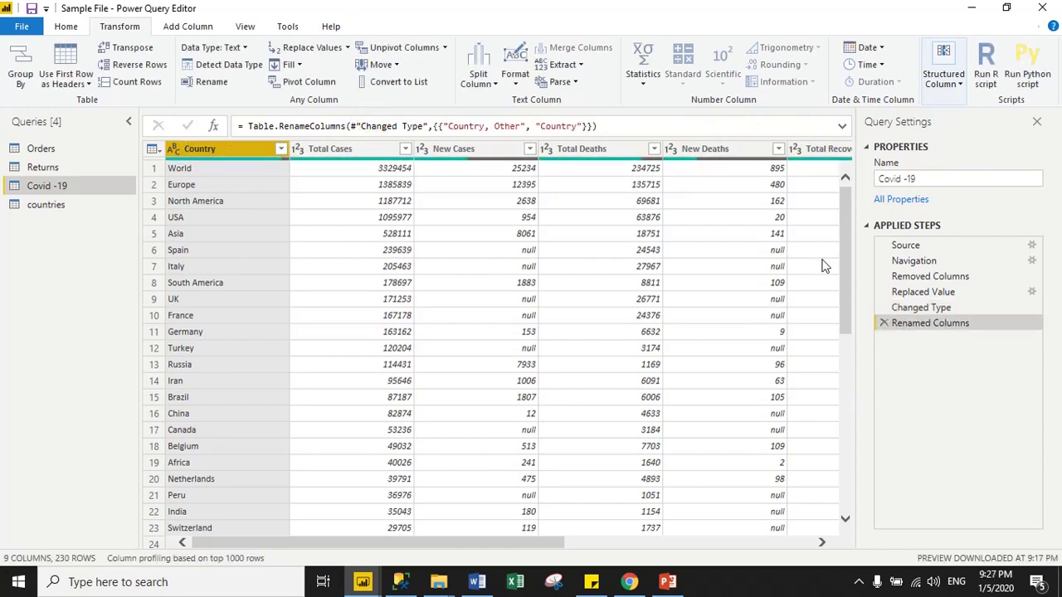
{"action": "left_click", "coordinate": [207, 156]}
{"action": "left_click", "coordinate": [182, 168]}
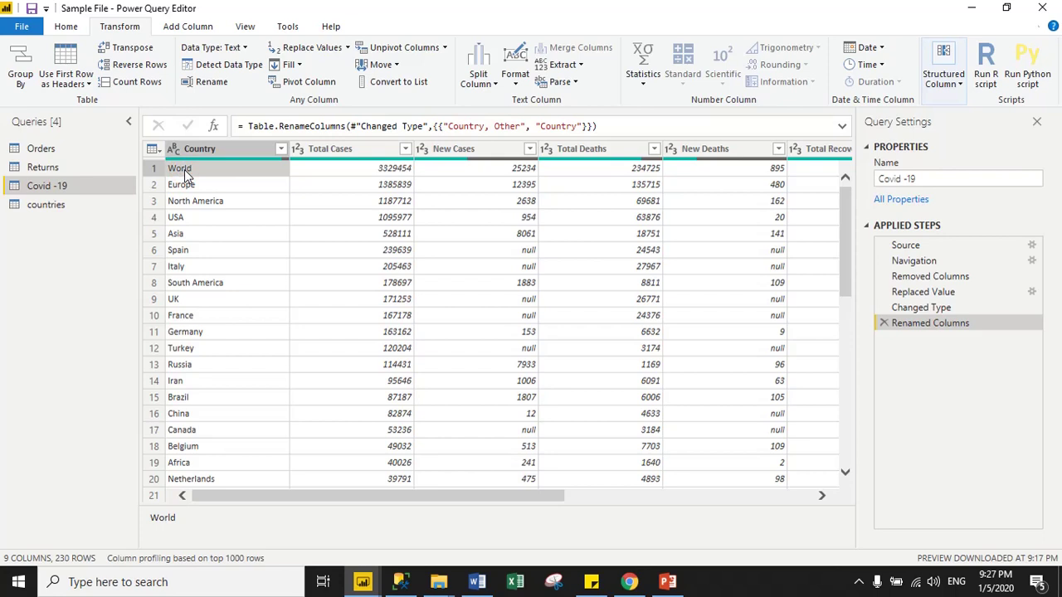
Remove the top 1 row, World, using Remove Top Rows
{"action": "left_click", "coordinate": [157, 174]}
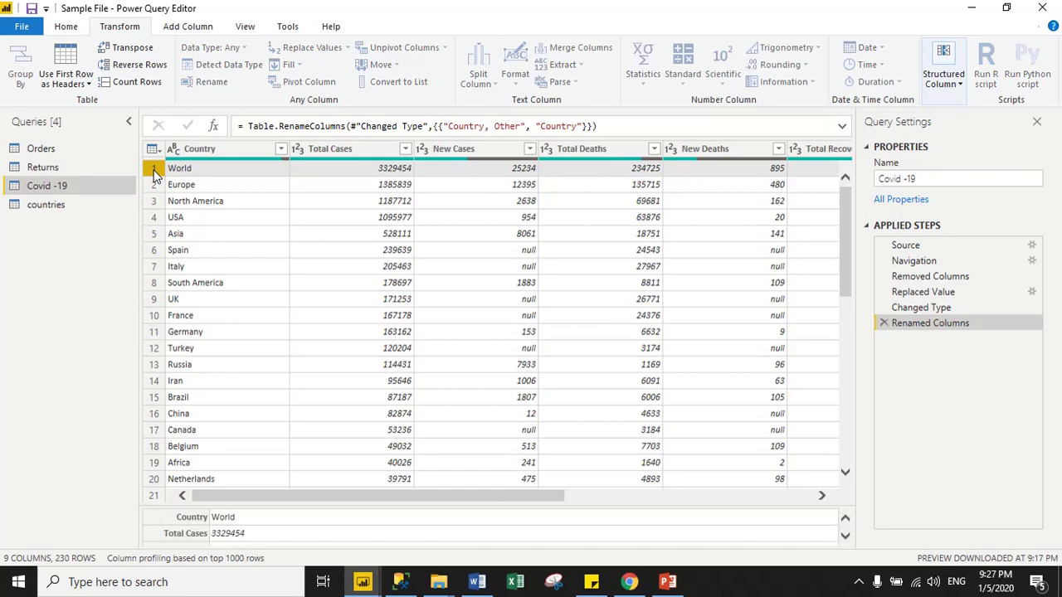
{"action": "left_click", "coordinate": [153, 149]}
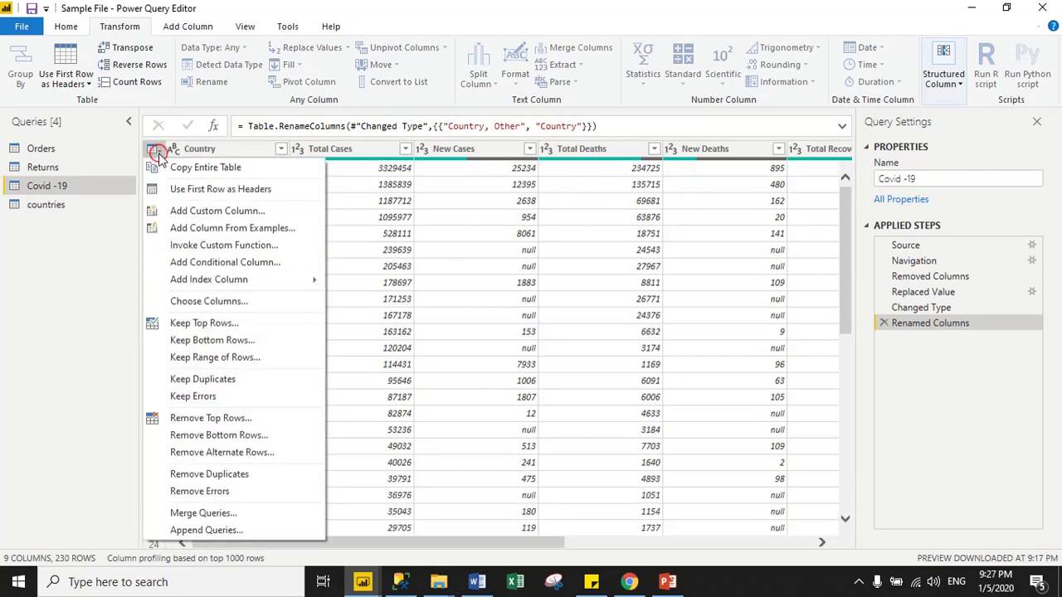
{"action": "left_click", "coordinate": [199, 424]}
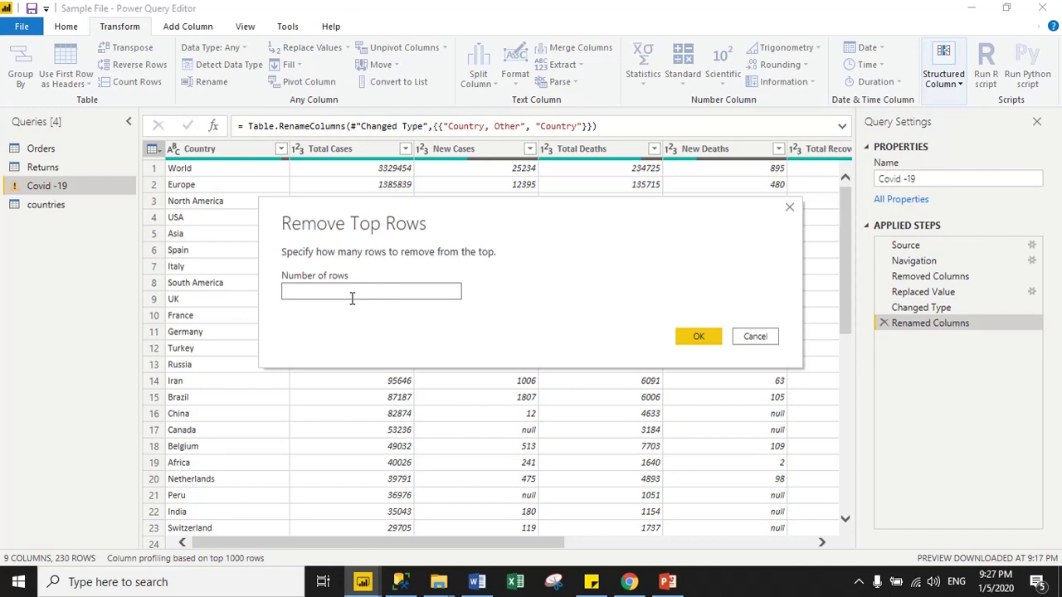
{"action": "type", "text": "1"}
{"action": "left_click", "coordinate": [697, 340]}
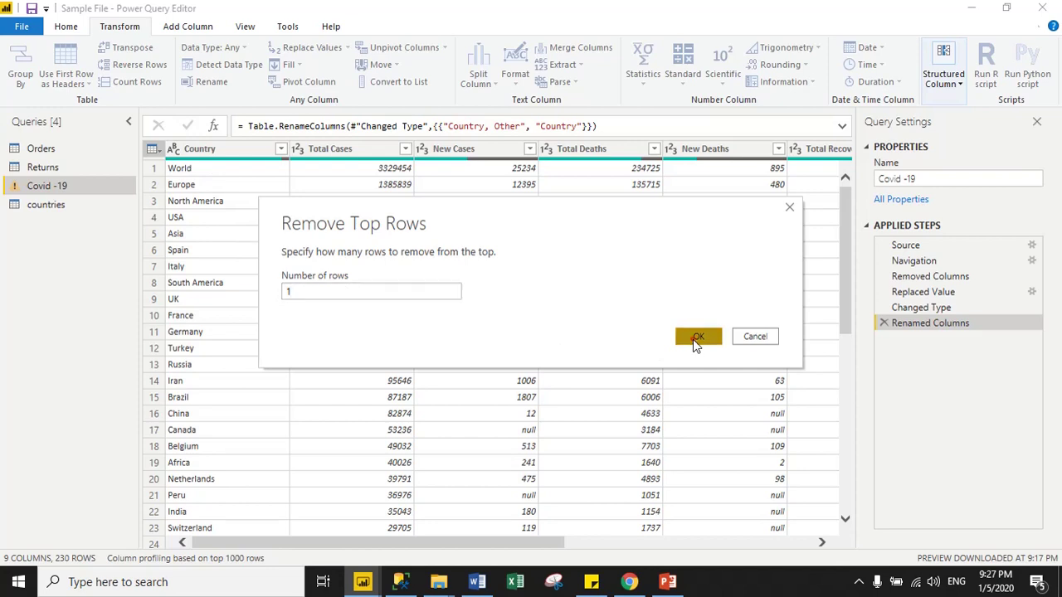